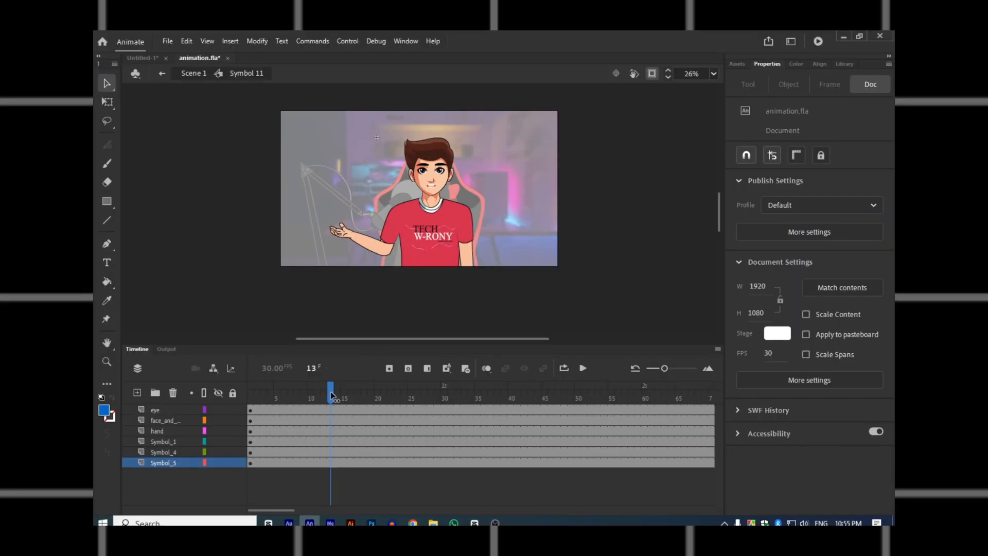
Examine the character animation at various frames across the layers of animation.fla, briefly comparing it with Untitled-1
{"action": "mouse_move", "coordinate": [331, 396]}
{"action": "left_mouse_down"}
{"action": "mouse_move", "coordinate": [316, 404]}
{"action": "mouse_move", "coordinate": [431, 402]}
{"action": "mouse_move", "coordinate": [337, 402]}
{"action": "left_mouse_up"}
{"action": "left_click", "coordinate": [298, 410]}
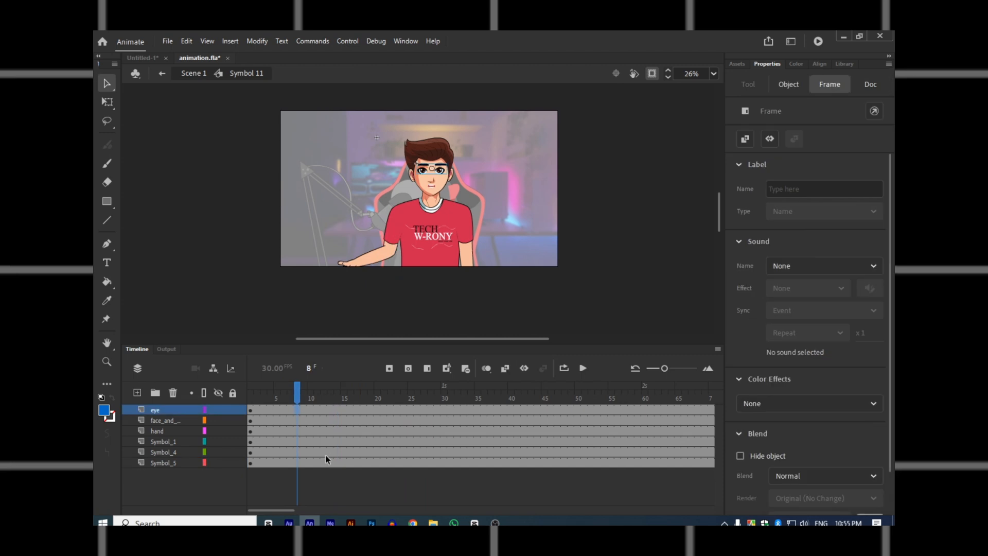
{"action": "left_click", "coordinate": [325, 453]}
{"action": "left_click", "coordinate": [144, 59]}
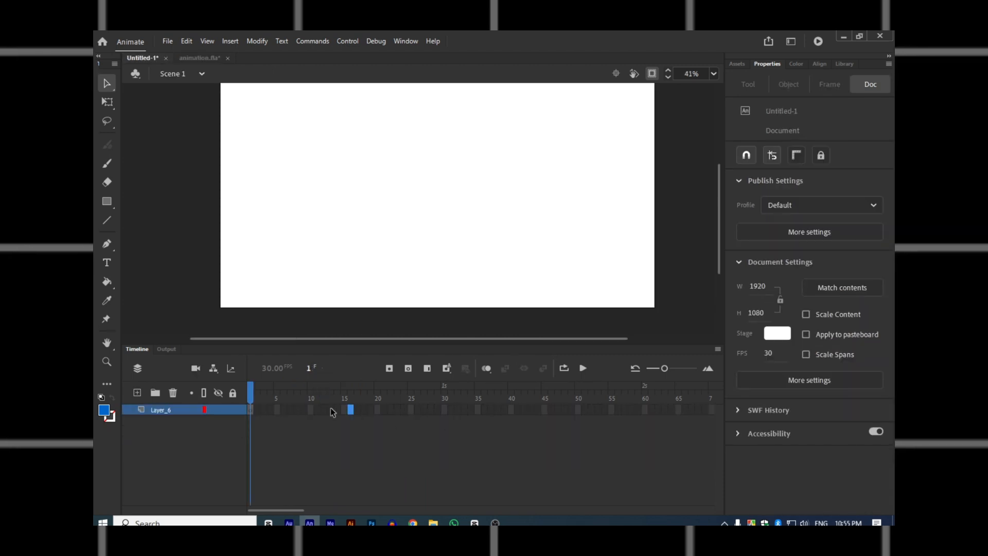
{"action": "left_click", "coordinate": [187, 58]}
{"action": "left_click", "coordinate": [376, 429]}
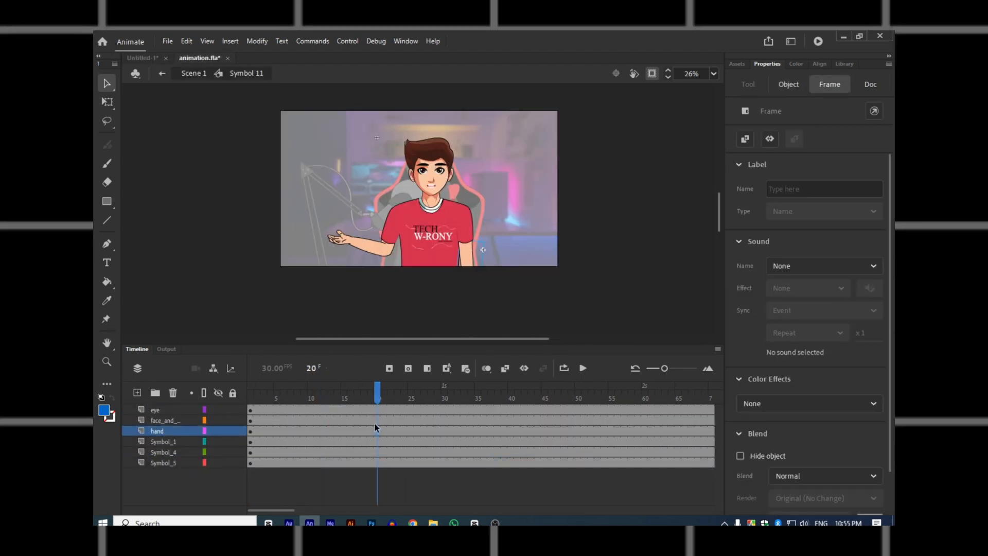
{"action": "left_click", "coordinate": [397, 411]}
{"action": "left_click", "coordinate": [451, 420]}
{"action": "left_click", "coordinate": [493, 431]}
{"action": "left_click", "coordinate": [525, 461]}
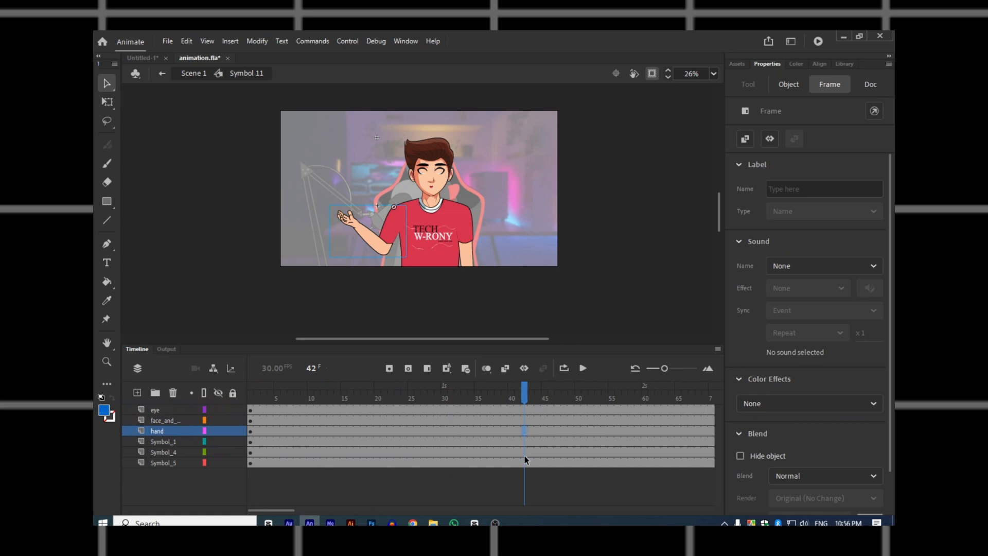
{"action": "left_click", "coordinate": [490, 430]}
{"action": "left_click", "coordinate": [404, 420]}
{"action": "left_click", "coordinate": [477, 441]}
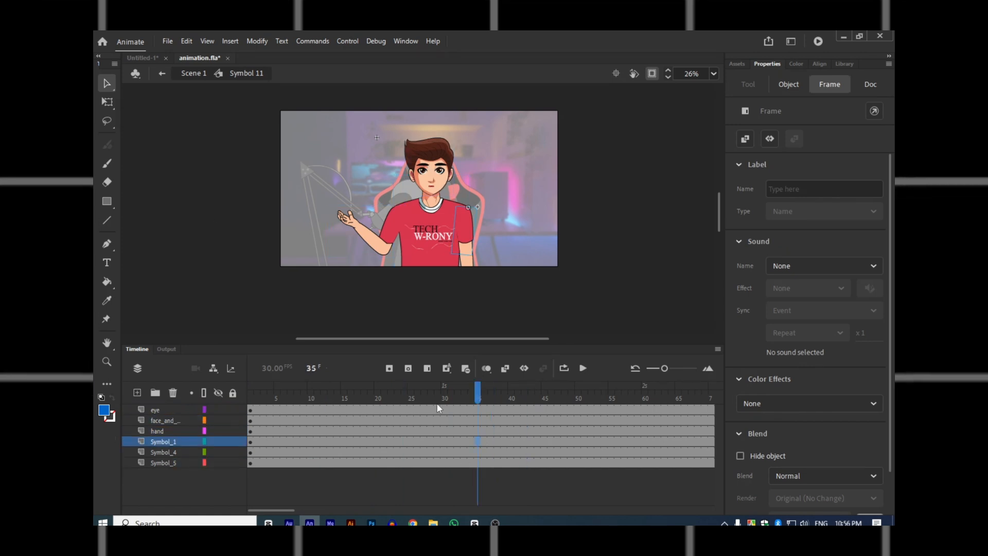
Switch to the Untitled-1 document and extend Layer_6 to frame 30 with inserted frames
{"action": "left_click", "coordinate": [142, 59]}
{"action": "left_click", "coordinate": [251, 409]}
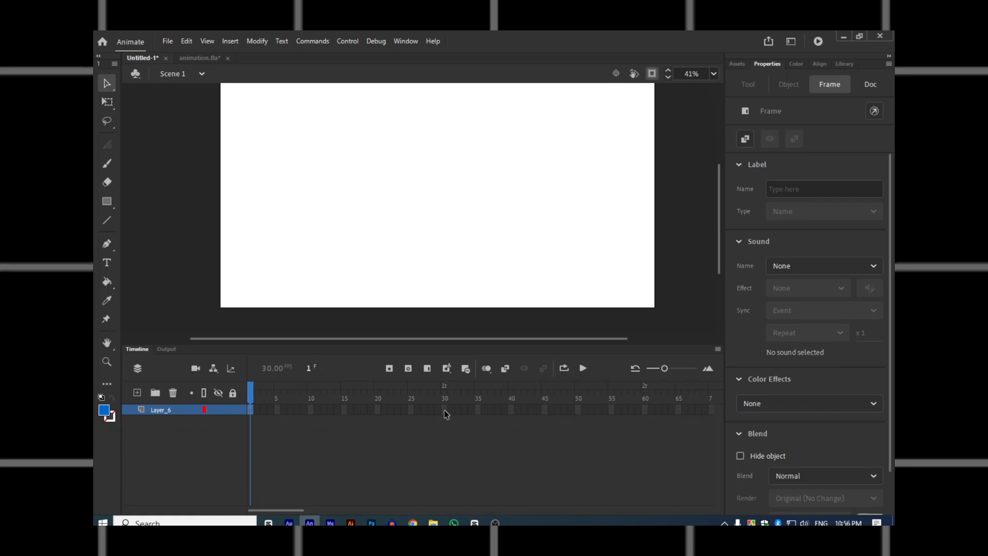
{"action": "left_click", "coordinate": [444, 409]}
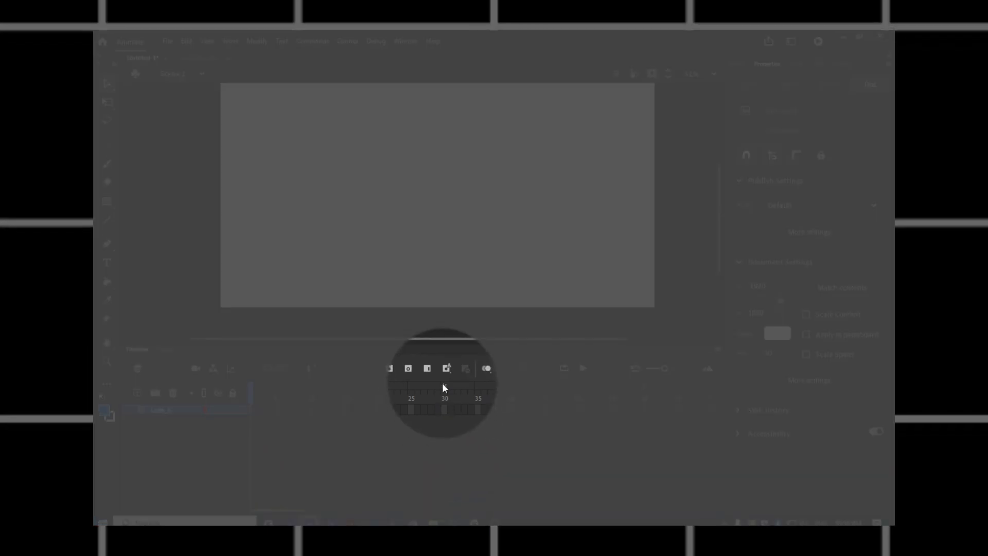
{"action": "left_click", "coordinate": [443, 410]}
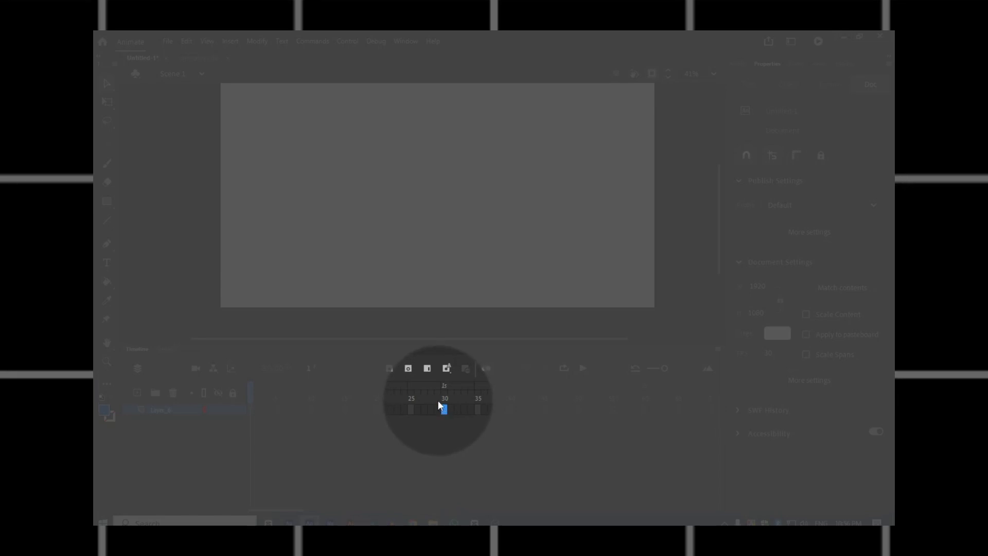
{"action": "key", "text": "F5"}
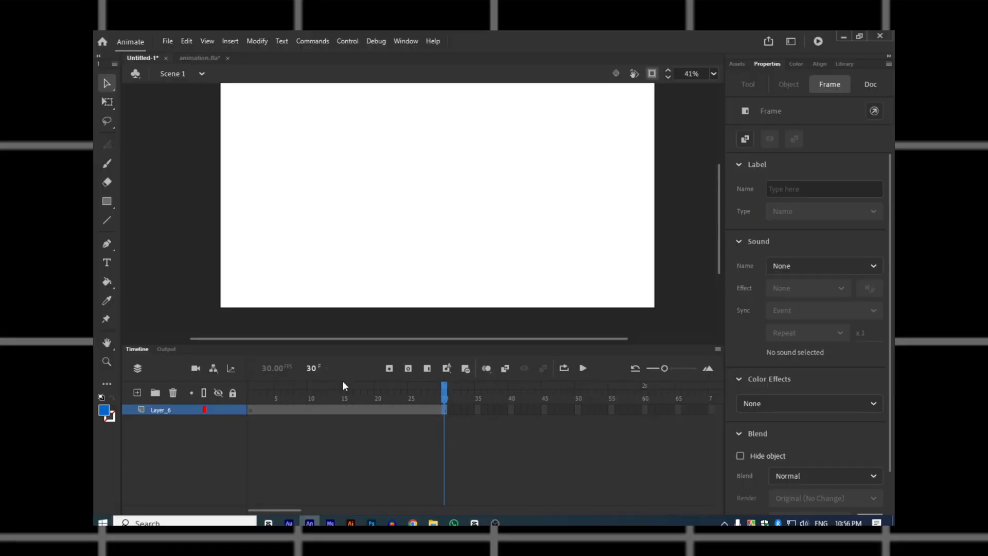
Scrub through the extended Layer_6 timeline and play it back several times
{"action": "left_click_drag", "start_coordinate": [438, 394], "coordinate": [264, 396]}
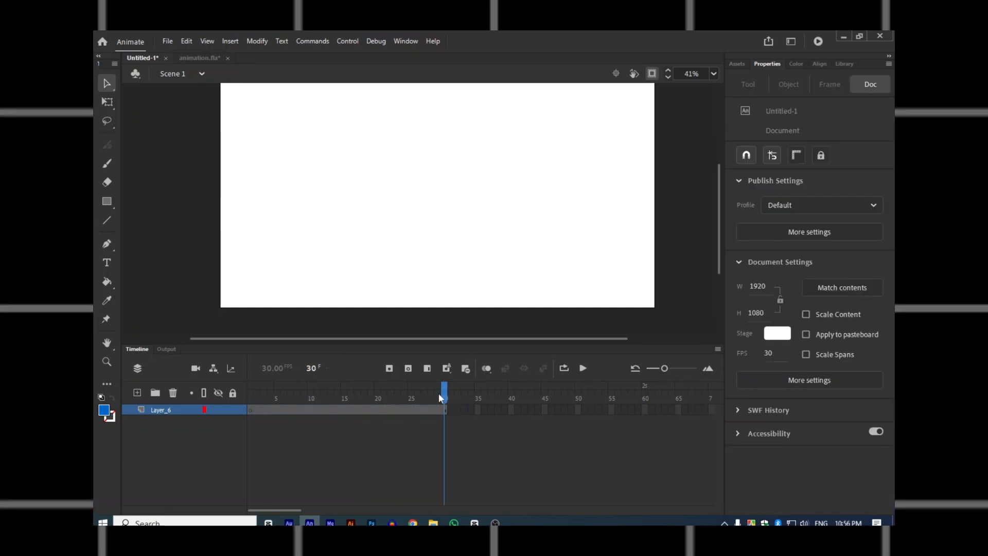
{"action": "left_click_drag", "start_coordinate": [438, 393], "coordinate": [243, 402]}
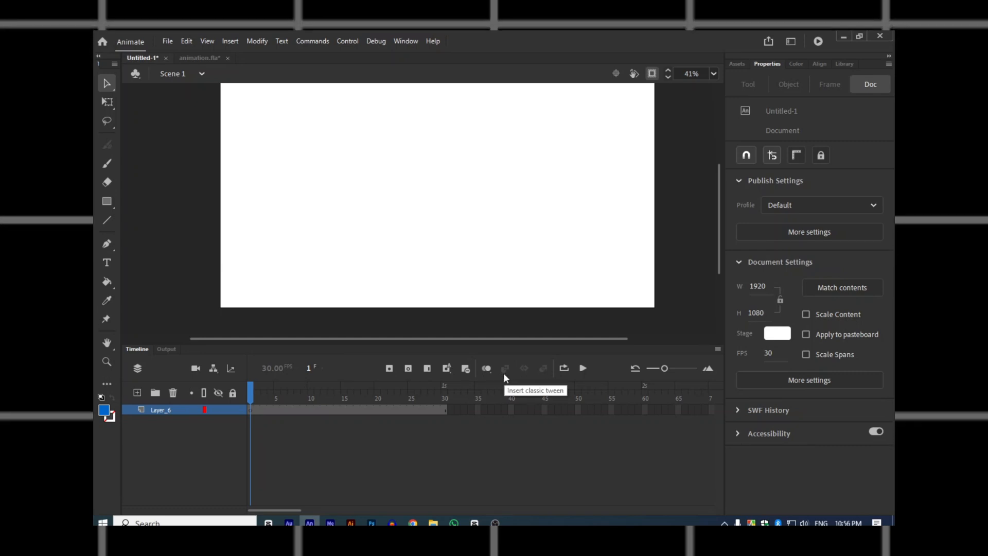
{"action": "key", "text": "Return"}
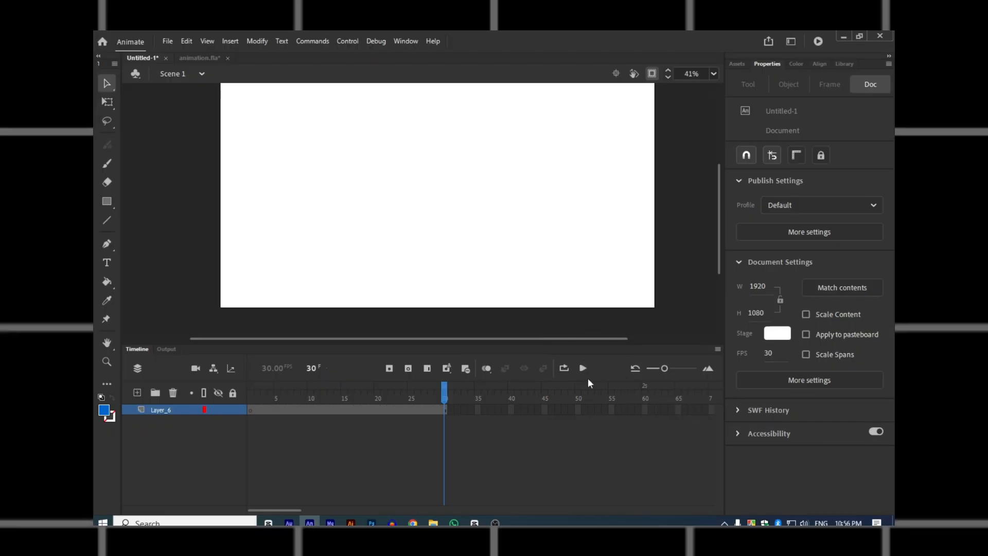
{"action": "left_click", "coordinate": [583, 368]}
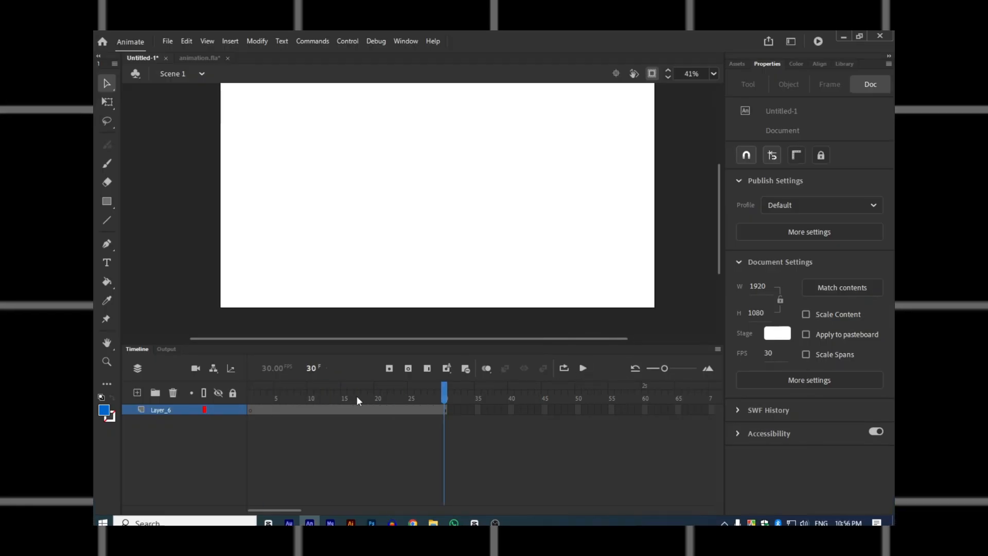
{"action": "key", "text": "Return"}
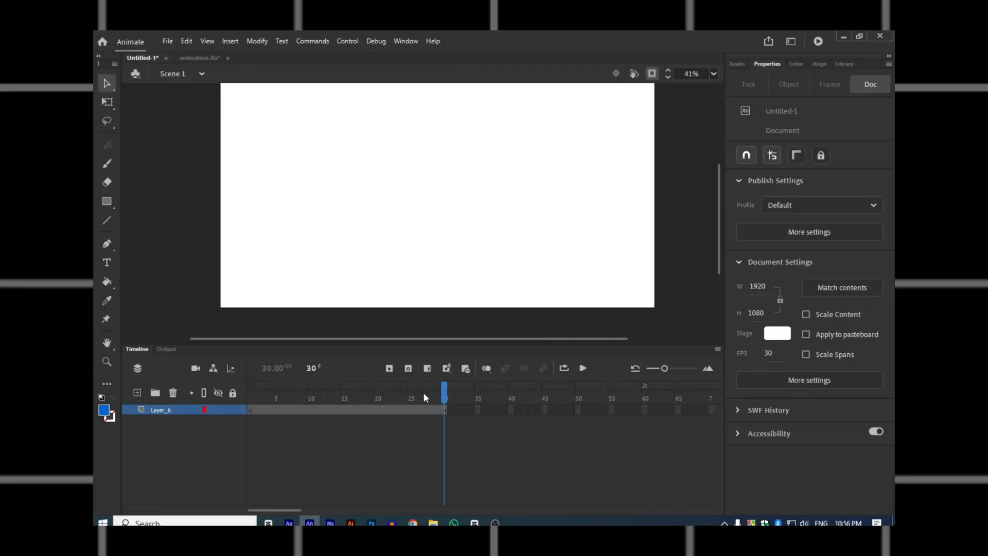
{"action": "key", "text": "Return"}
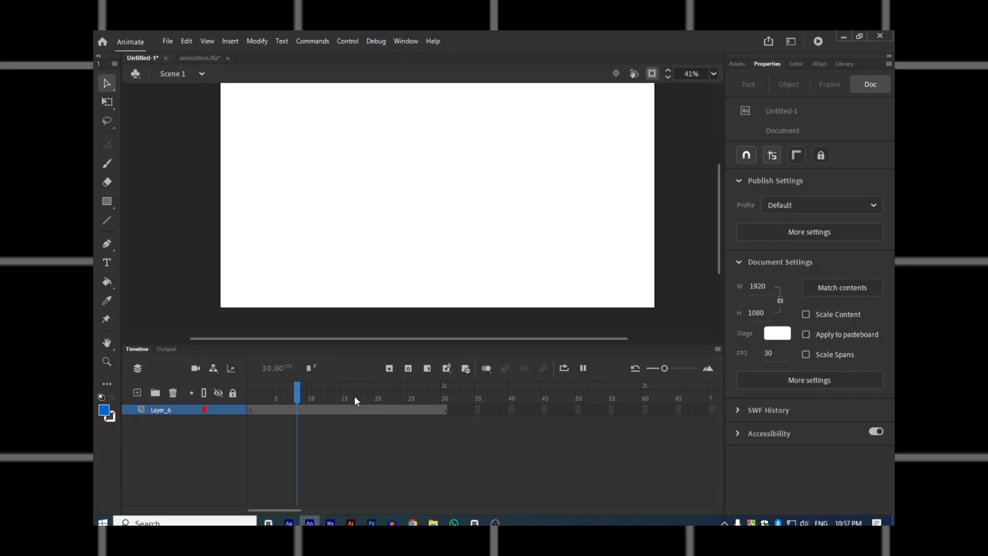
{"action": "key", "text": "Return"}
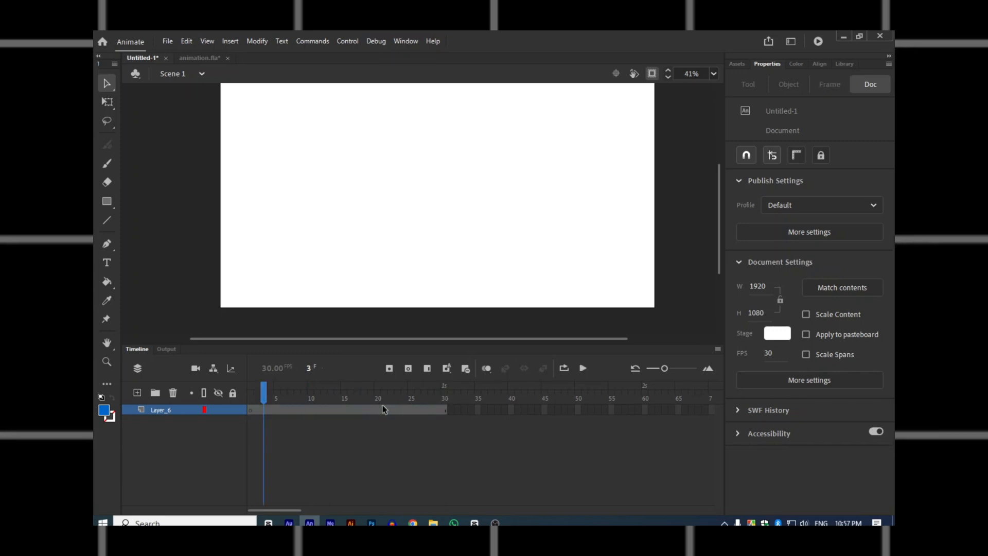
Undo the frame insertion on Layer_6 and select the layer's first frame
{"action": "key", "text": "ctrl+z"}
{"action": "key", "text": "ctrl+z"}
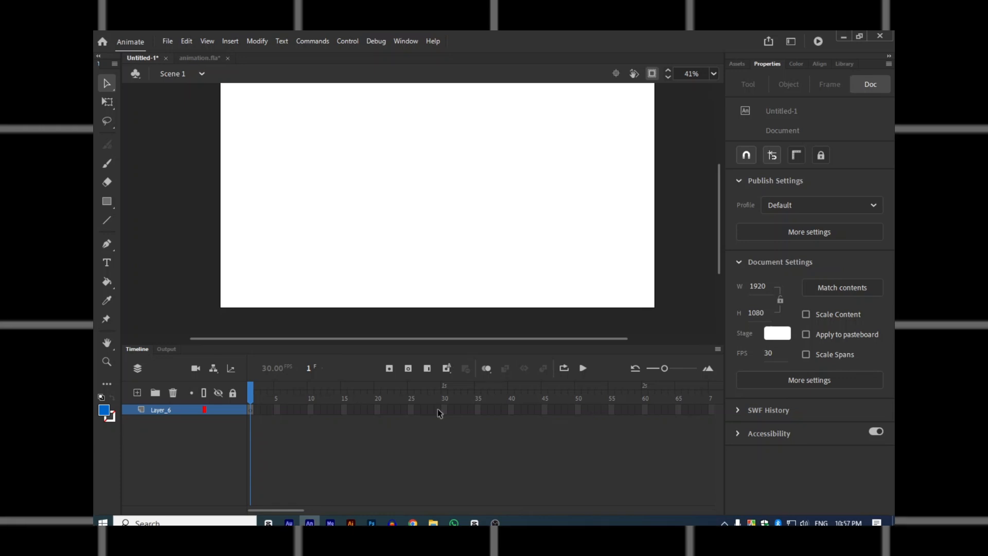
{"action": "left_click", "coordinate": [251, 410]}
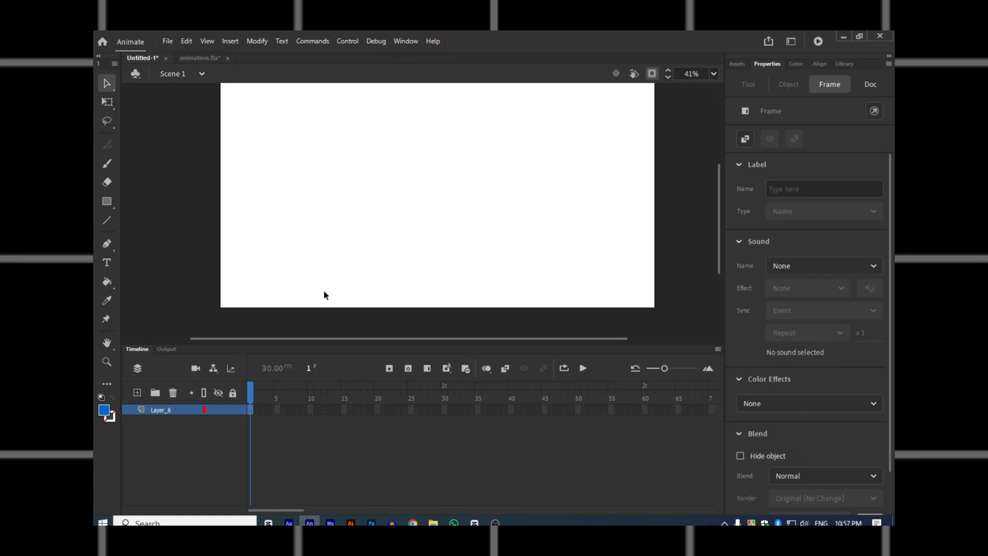
{"action": "left_click", "coordinate": [277, 420]}
{"action": "left_click", "coordinate": [251, 410]}
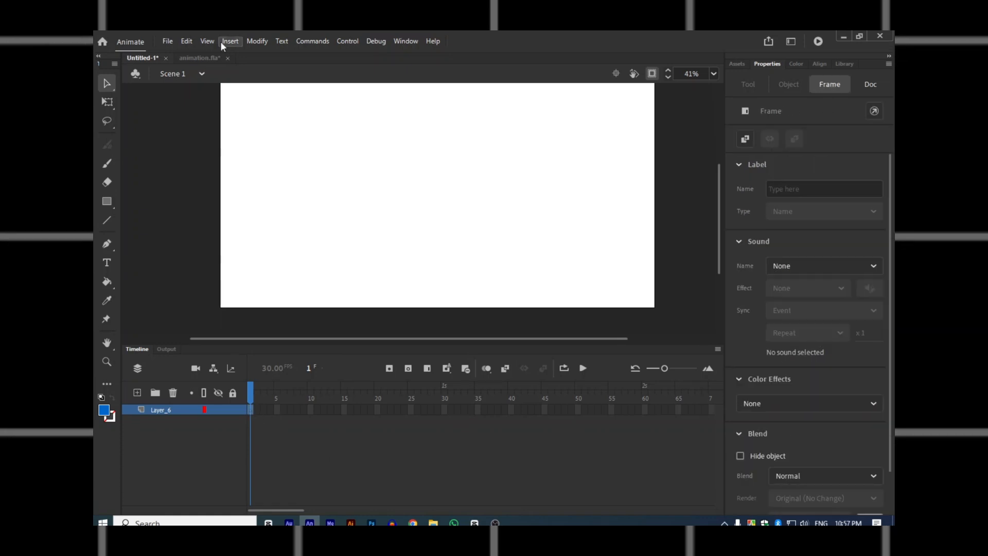
Inspect the first-frame keyframes of the layers in animation.fla, then return to the Untitled-1 document
{"action": "left_click", "coordinate": [200, 57]}
{"action": "left_click", "coordinate": [252, 409]}
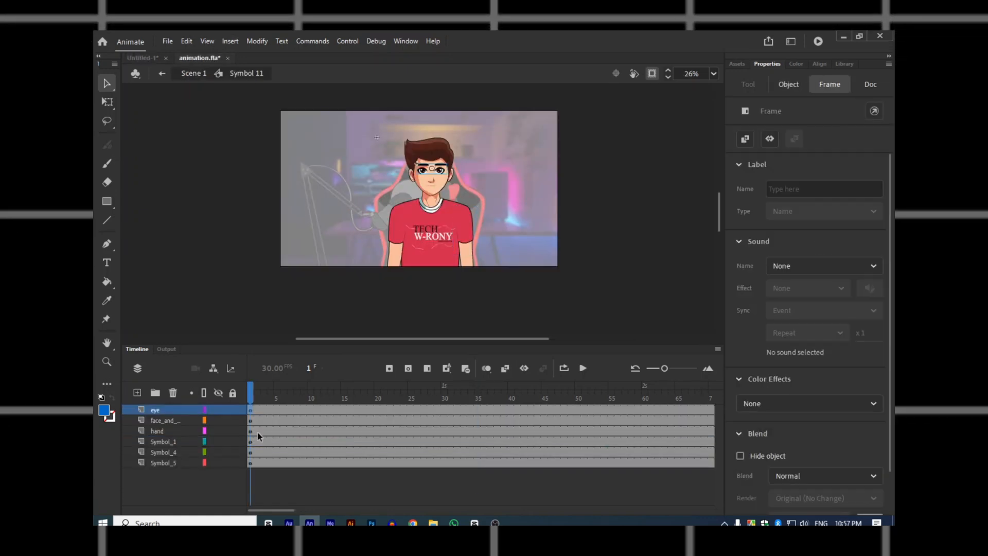
{"action": "left_click", "coordinate": [135, 59]}
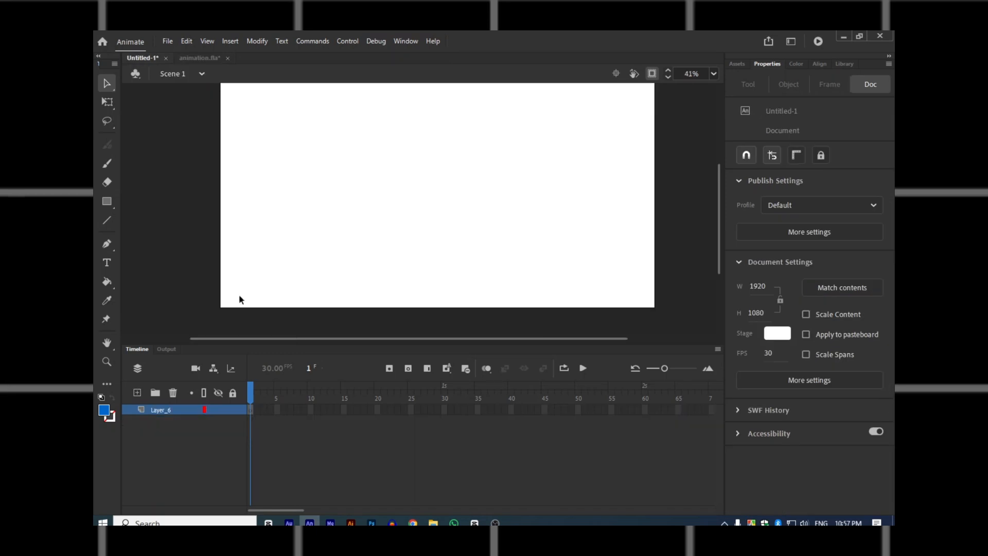
Extend Layer_6 to frame 60 with inserted frames and scrub the playhead along the new span
{"action": "left_click", "coordinate": [265, 409]}
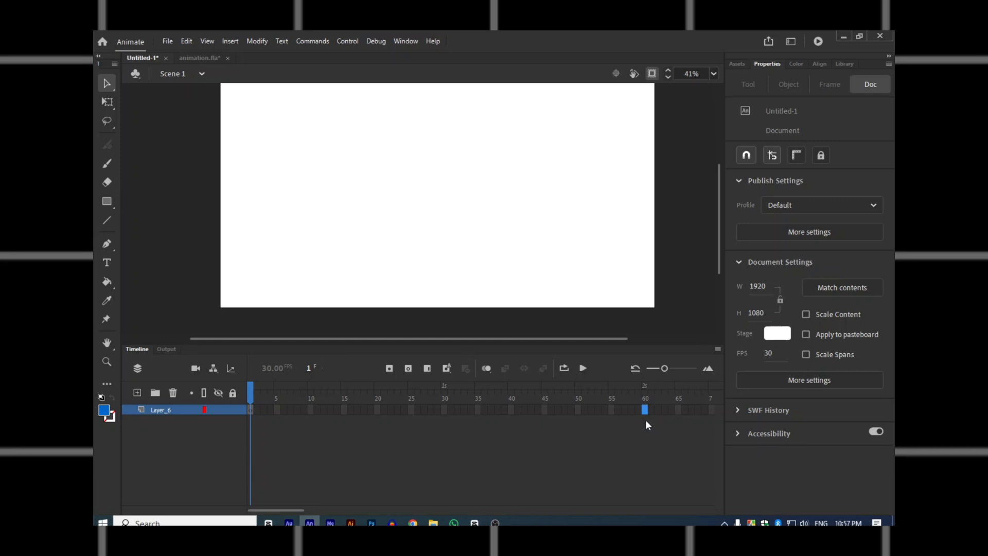
{"action": "key", "text": "F5"}
{"action": "left_click_drag", "start_coordinate": [184, 403], "coordinate": [497, 395]}
{"action": "left_click", "coordinate": [396, 442]}
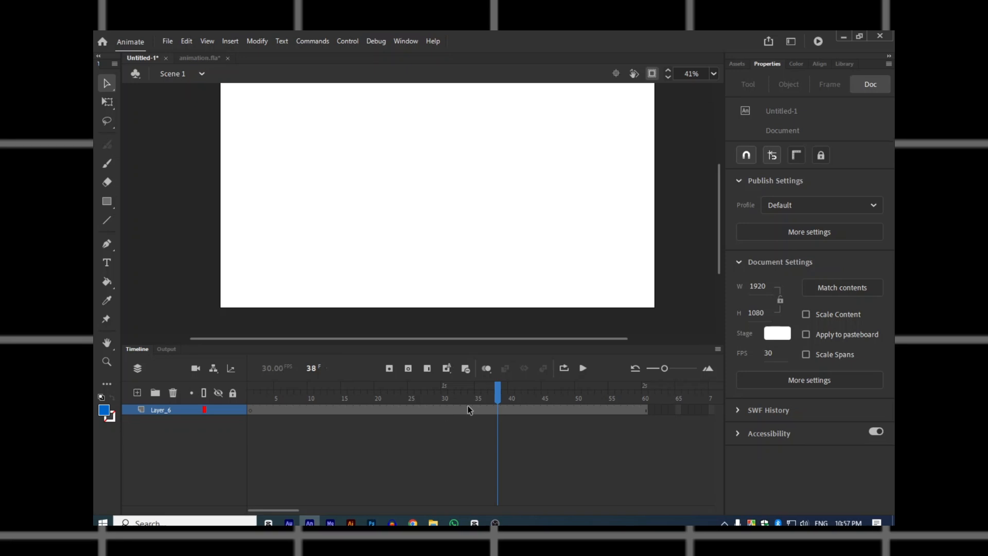
{"action": "left_click", "coordinate": [479, 409]}
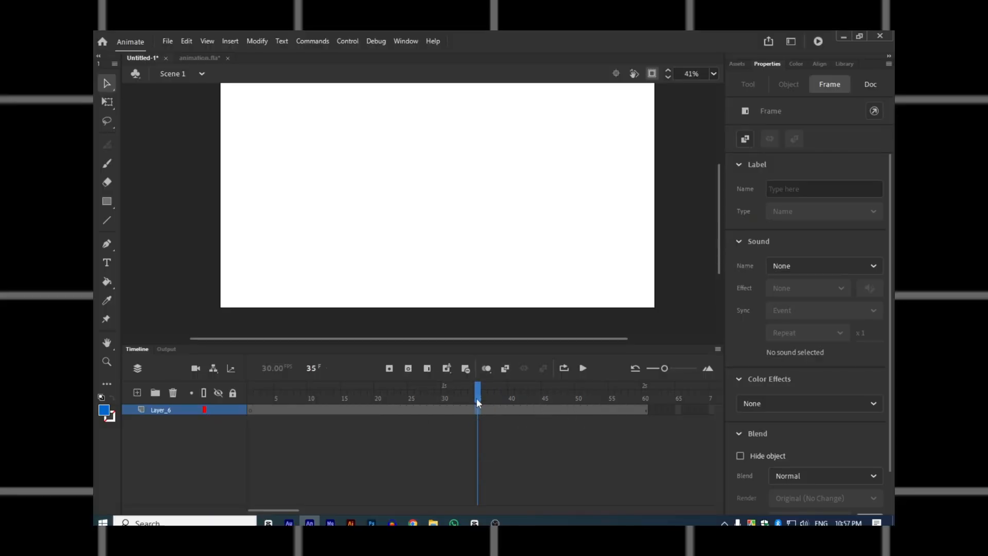
{"action": "left_click", "coordinate": [511, 421]}
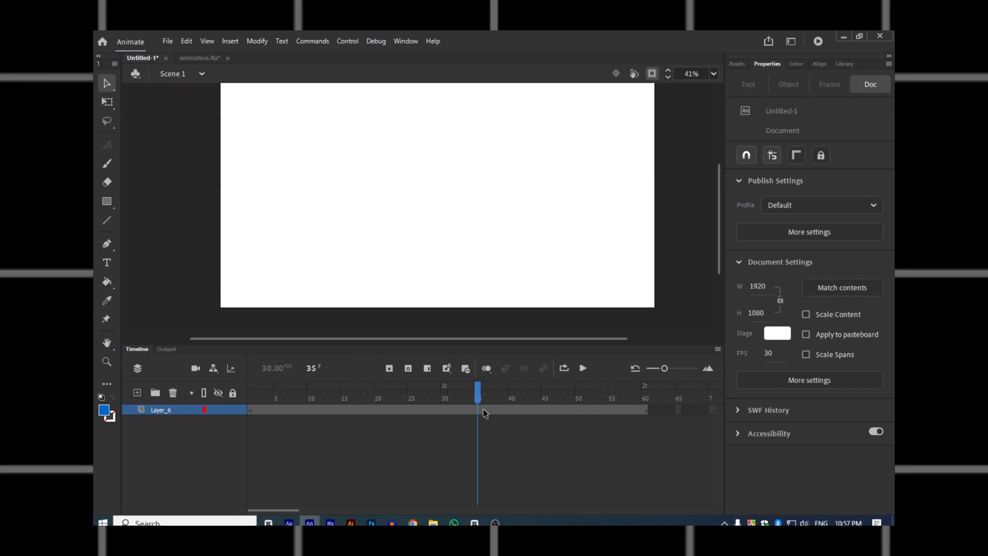
{"action": "left_click_drag", "start_coordinate": [483, 408], "coordinate": [653, 408]}
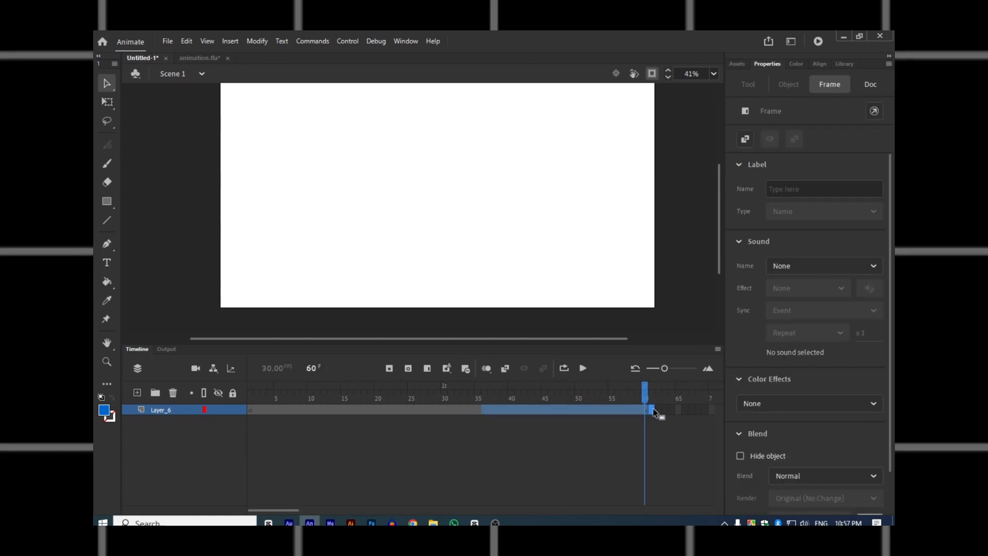
{"action": "left_click_drag", "start_coordinate": [487, 409], "coordinate": [707, 409]}
{"action": "left_click", "coordinate": [504, 420]}
{"action": "left_click_drag", "start_coordinate": [490, 410], "coordinate": [776, 387]}
{"action": "left_click", "coordinate": [545, 399]}
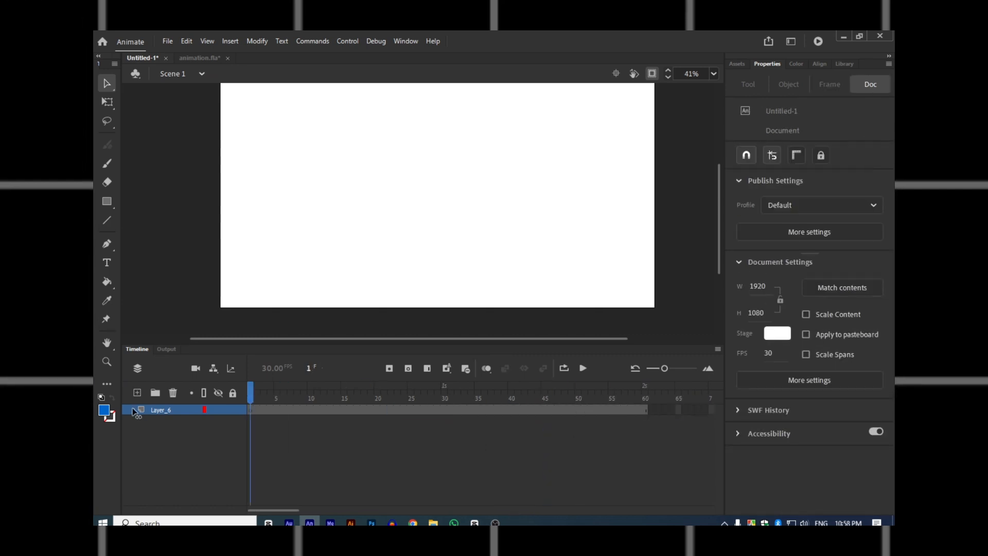
Remove all frames after frame 35 from Layer_6 and clear the selection
{"action": "left_click", "coordinate": [450, 410]}
{"action": "mouse_move", "coordinate": [441, 393]}
{"action": "left_mouse_down"}
{"action": "mouse_move", "coordinate": [485, 393]}
{"action": "mouse_move", "coordinate": [439, 392]}
{"action": "left_mouse_up"}
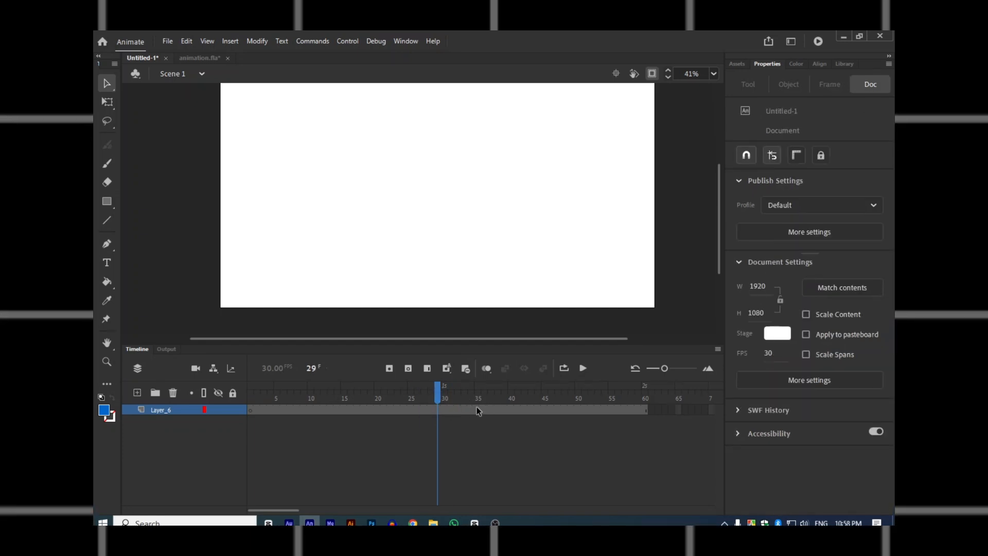
{"action": "left_click_drag", "start_coordinate": [484, 406], "coordinate": [657, 419]}
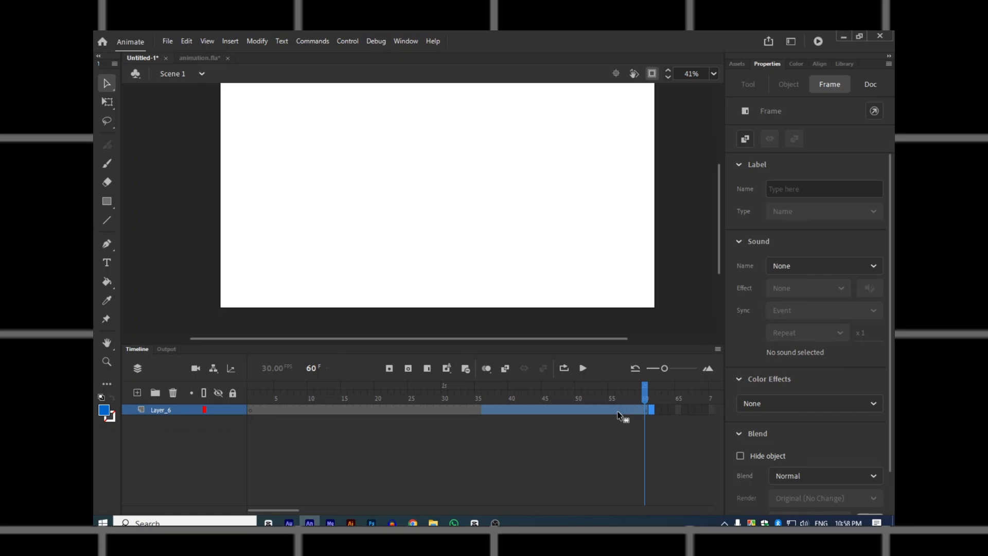
{"action": "key", "text": "shift+F5"}
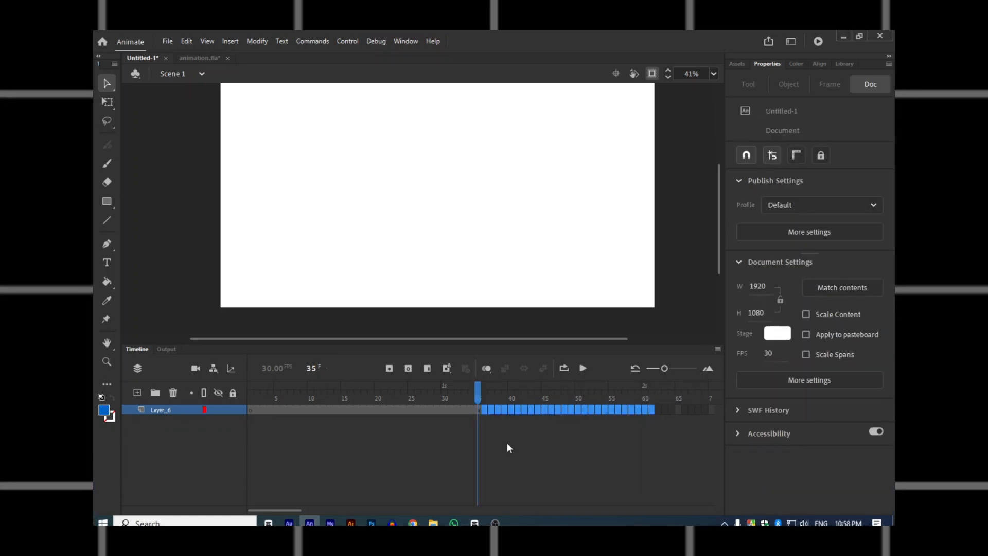
{"action": "left_click_drag", "start_coordinate": [477, 386], "coordinate": [432, 392]}
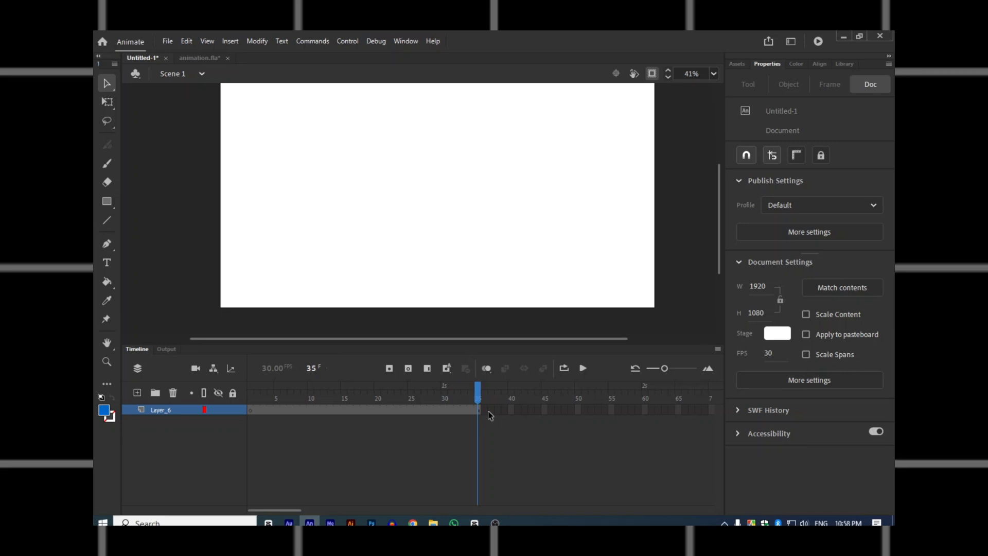
{"action": "left_click_drag", "start_coordinate": [647, 412], "coordinate": [646, 412]}
{"action": "left_click", "coordinate": [585, 438]}
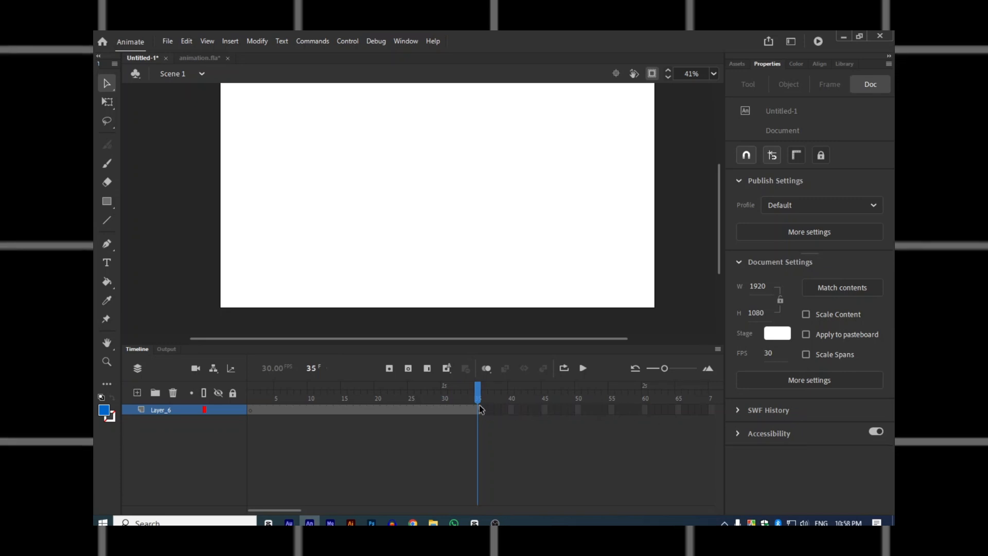
Move the playhead to frame 23 and remove frames one at a time until Layer_6 ends at frame 29
{"action": "left_click_drag", "start_coordinate": [485, 410], "coordinate": [668, 409]}
{"action": "left_click_drag", "start_coordinate": [478, 394], "coordinate": [398, 393]}
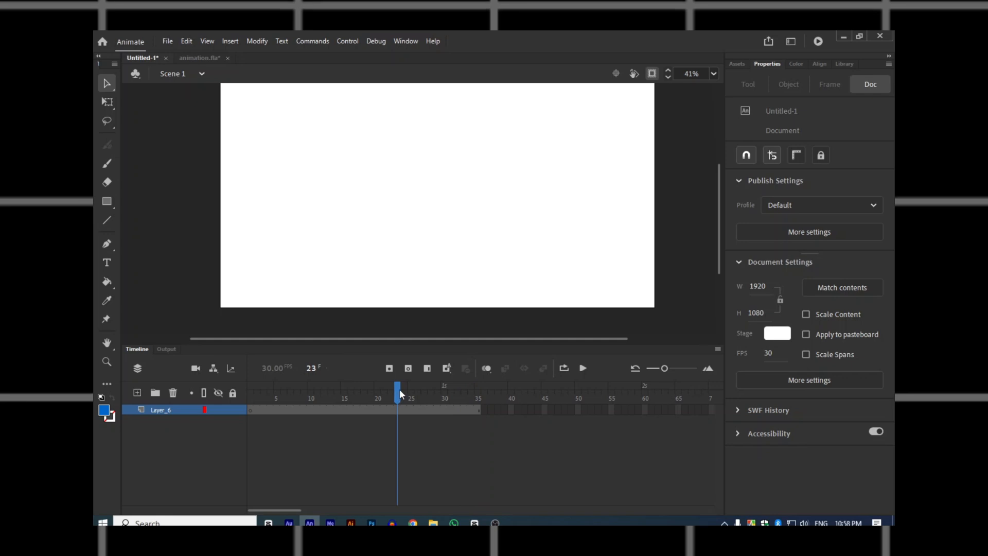
{"action": "key", "text": "shift+F5"}
{"action": "key", "text": "shift+F5"}
{"action": "key", "text": "shift+F5"}
{"action": "key", "text": "shift+F5"}
{"action": "key", "text": "shift+F5"}
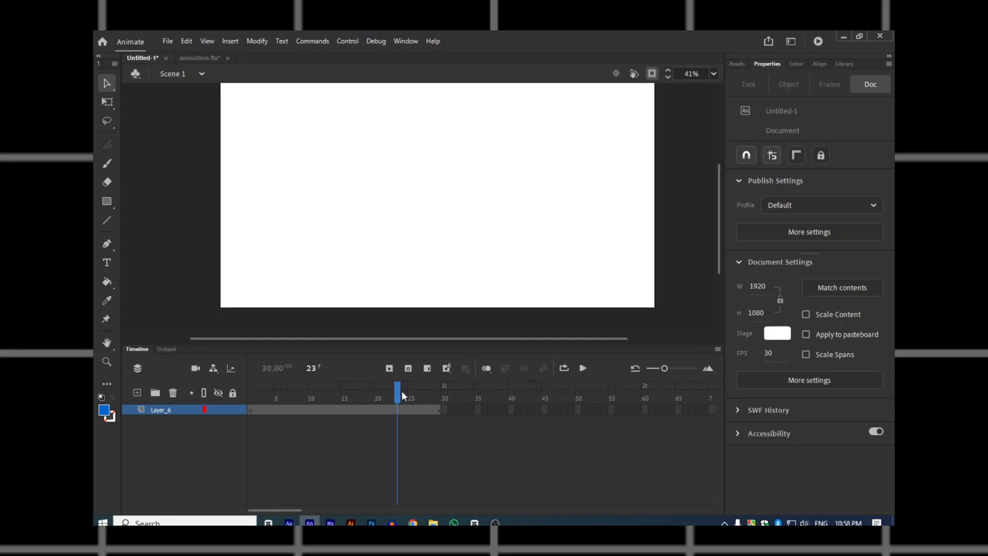
Remove all frames from frame 19 onward in Layer_6 and clear the selection
{"action": "left_click_drag", "start_coordinate": [566, 409], "coordinate": [373, 424]}
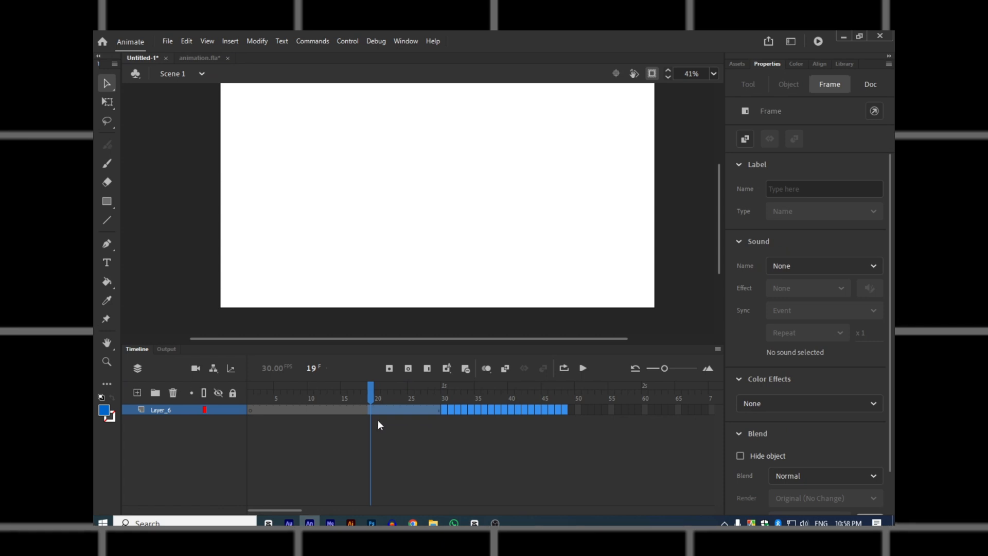
{"action": "key", "text": "shift+F5"}
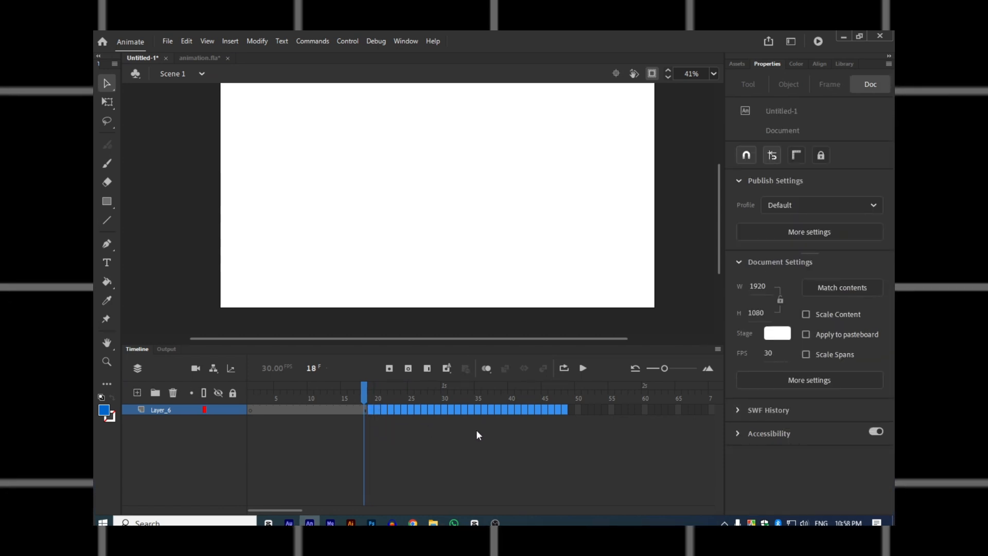
{"action": "left_click", "coordinate": [476, 431]}
Extend Layer_6 to frame 53 with inserted frames, scrub along the span and return the playhead to frame 1
{"action": "left_click_drag", "start_coordinate": [387, 409], "coordinate": [699, 414]}
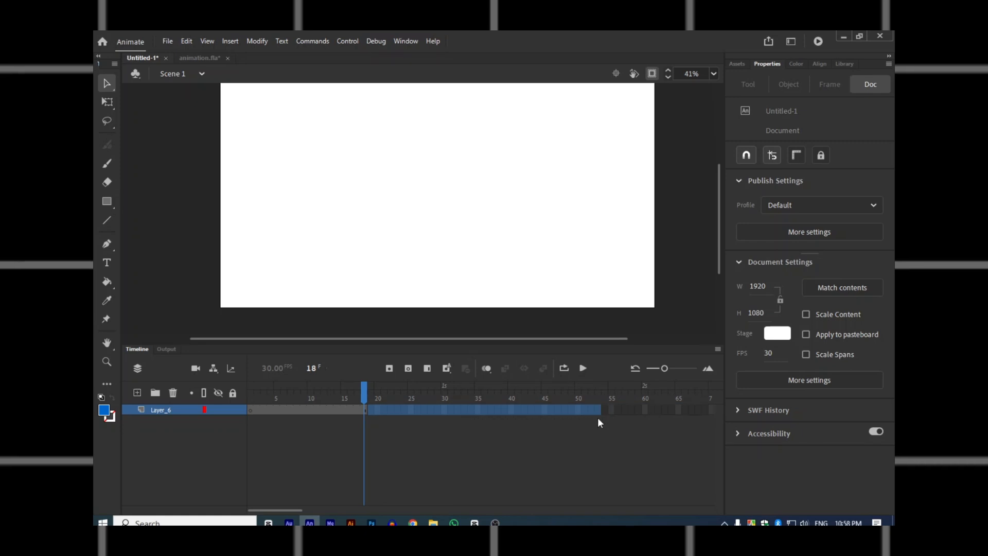
{"action": "left_click_drag", "start_coordinate": [597, 417], "coordinate": [597, 418]}
{"action": "key", "text": "F5"}
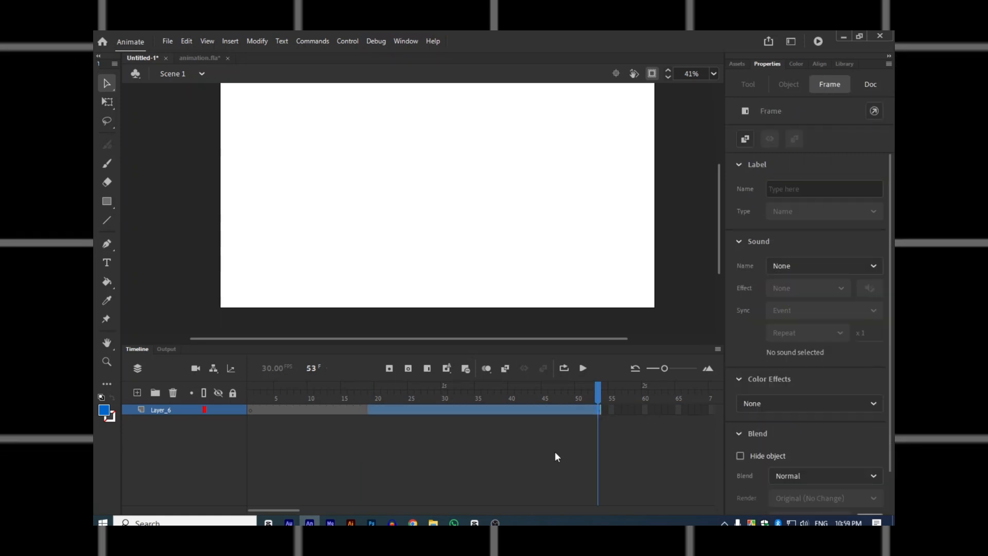
{"action": "left_click_drag", "start_coordinate": [432, 392], "coordinate": [478, 426]}
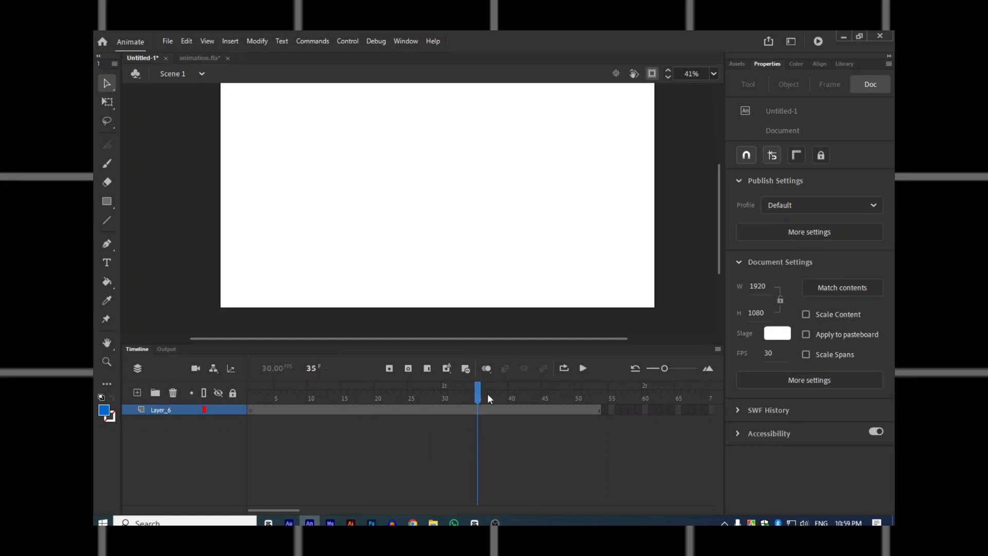
{"action": "left_click_drag", "start_coordinate": [546, 404], "coordinate": [252, 410]}
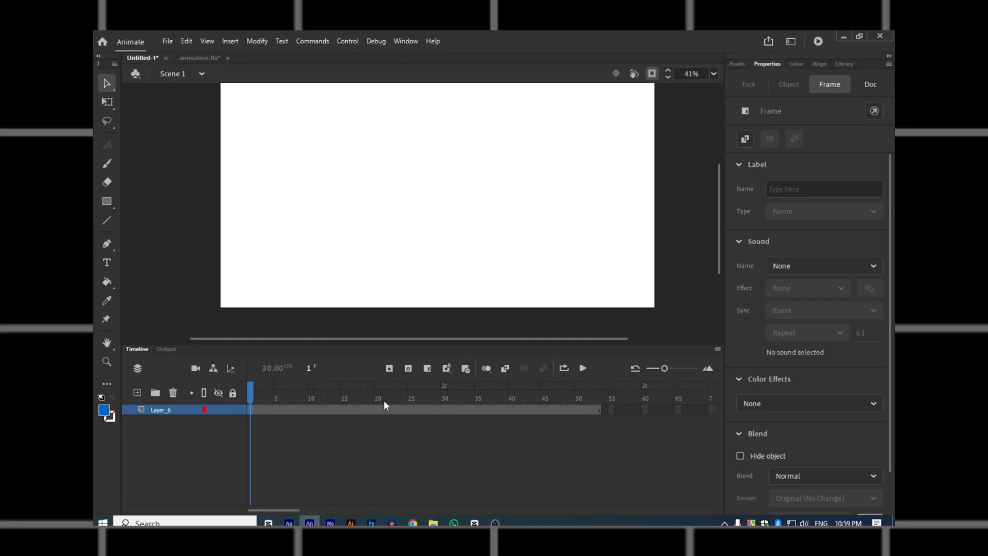
In animation.fla, exit Symbol 11 to Scene 1, copy the character symbol and return to the Untitled-1 document
{"action": "left_click", "coordinate": [211, 60]}
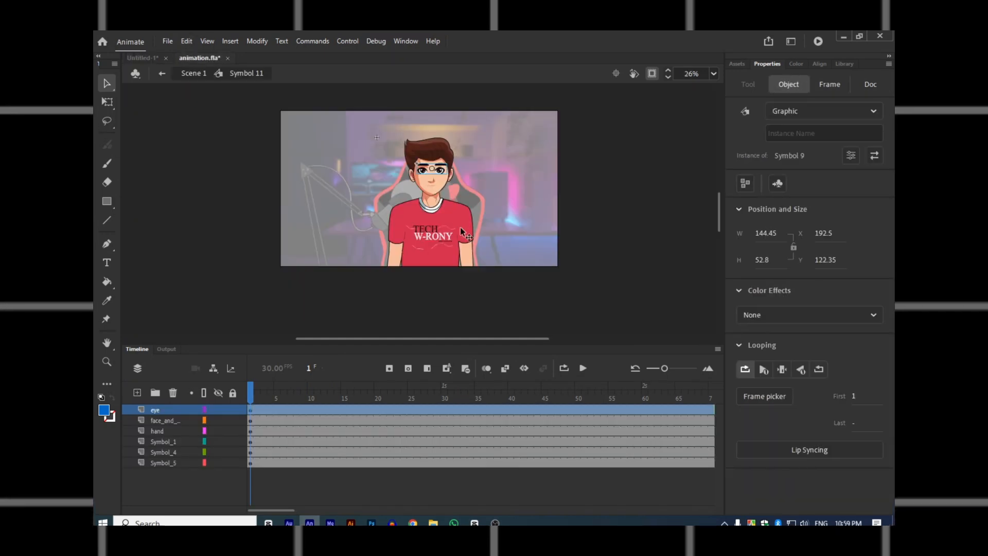
{"action": "left_click", "coordinate": [441, 216]}
{"action": "double_click", "coordinate": [637, 194]}
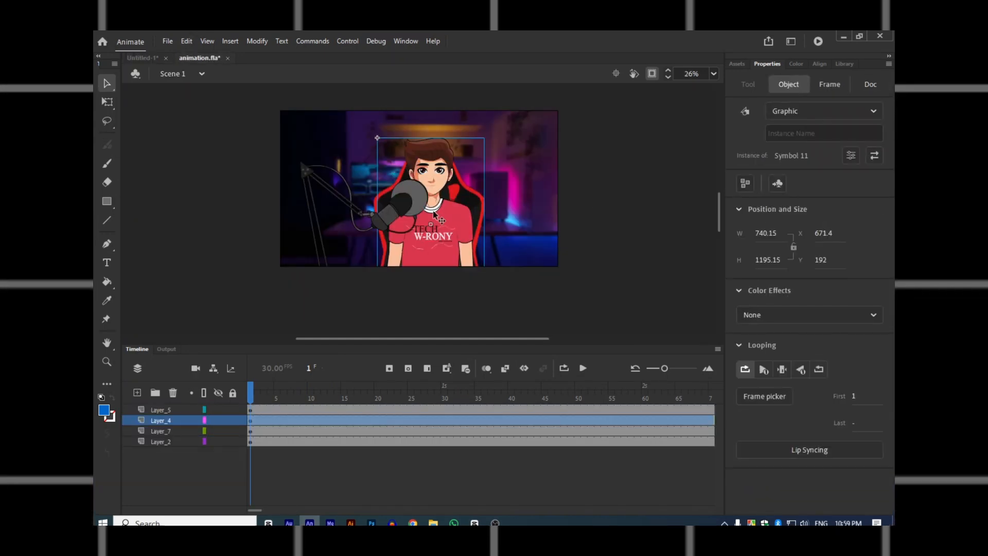
{"action": "left_click", "coordinate": [145, 58]}
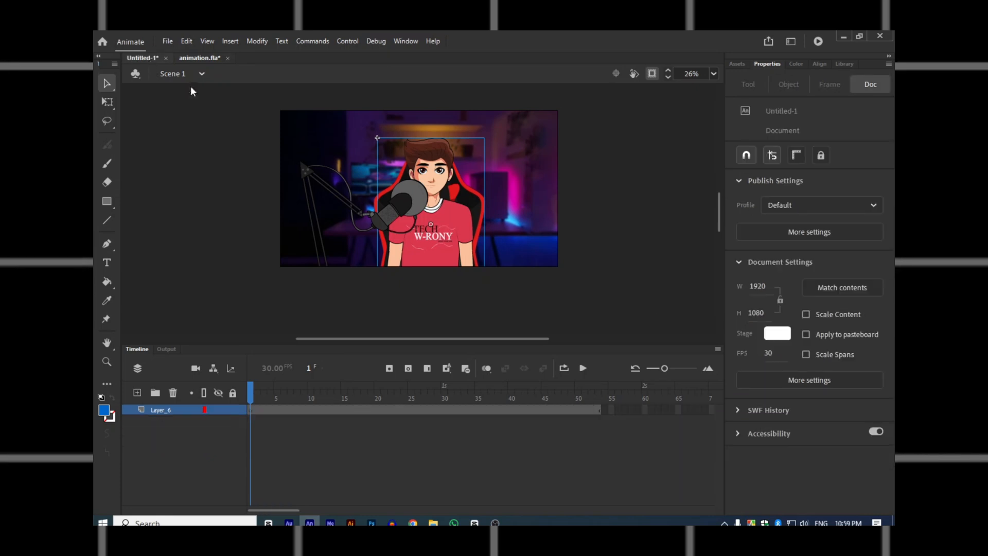
Paste the character into frame 1 of Layer_6 without replacing existing library items, and scrub the playhead to preview it
{"action": "left_click", "coordinate": [262, 409]}
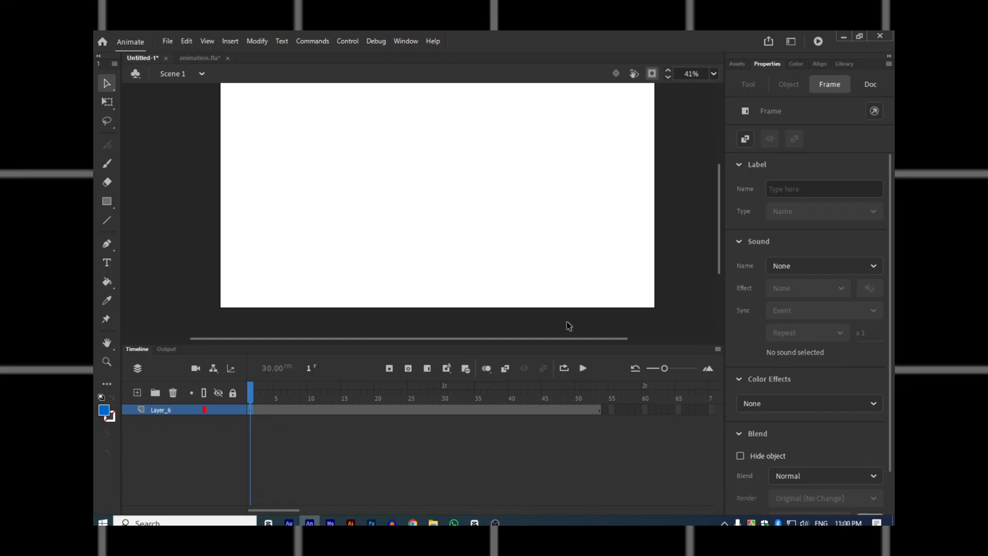
{"action": "key", "text": "ctrl+v"}
{"action": "left_click", "coordinate": [427, 258]}
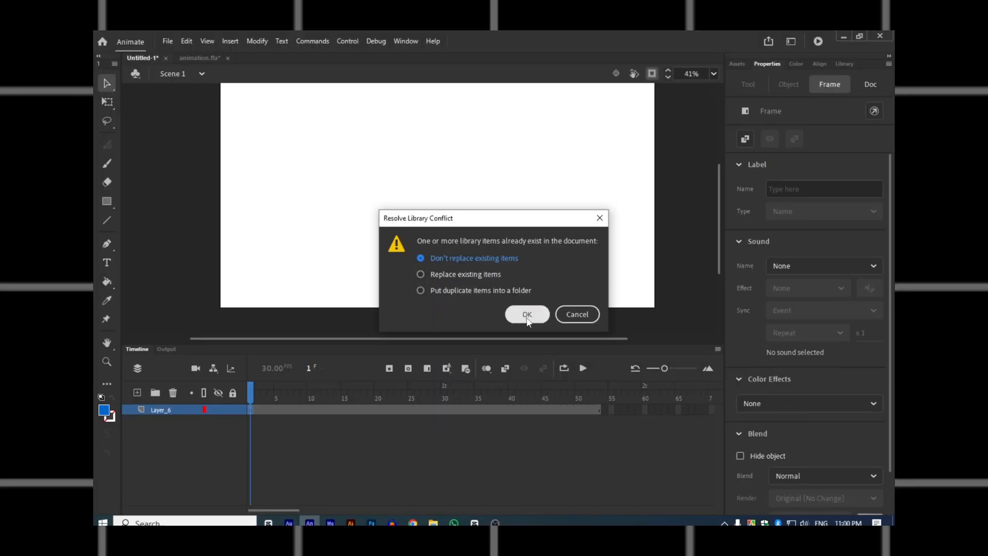
{"action": "left_click", "coordinate": [526, 314]}
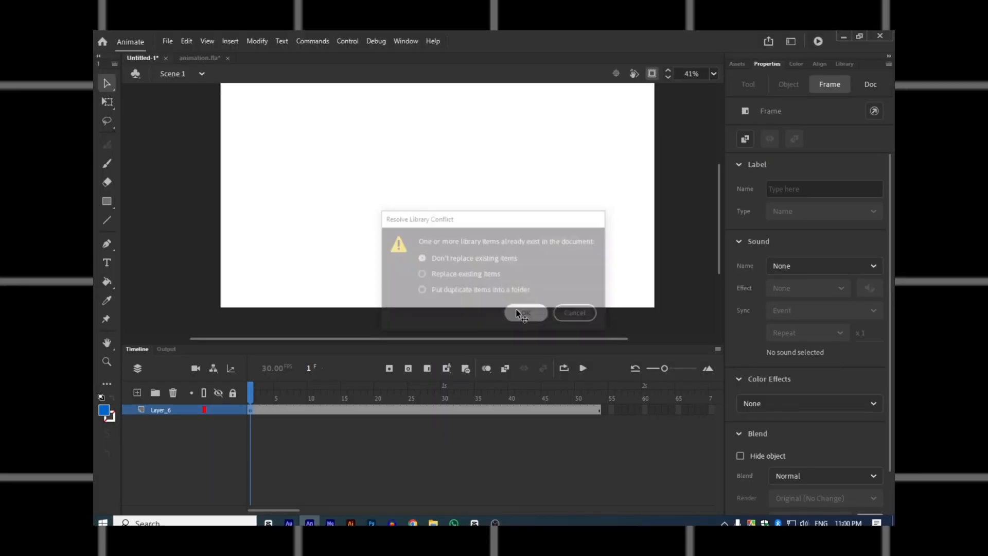
{"action": "left_click_drag", "start_coordinate": [253, 387], "coordinate": [380, 387]}
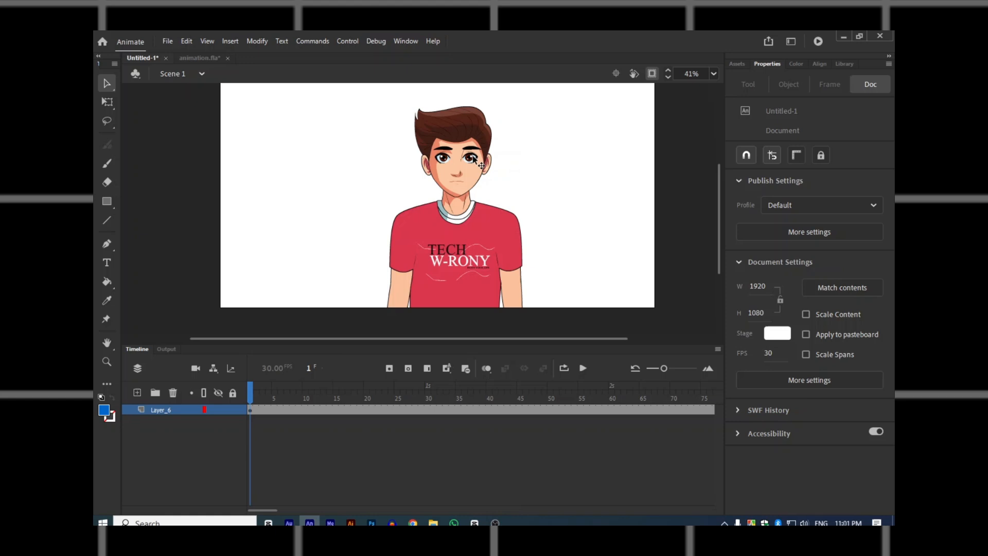
Open the eye symbol nested inside the character and scrub its timeline to frame 56 to examine the blink on the enlarged face
{"action": "double_click", "coordinate": [473, 160]}
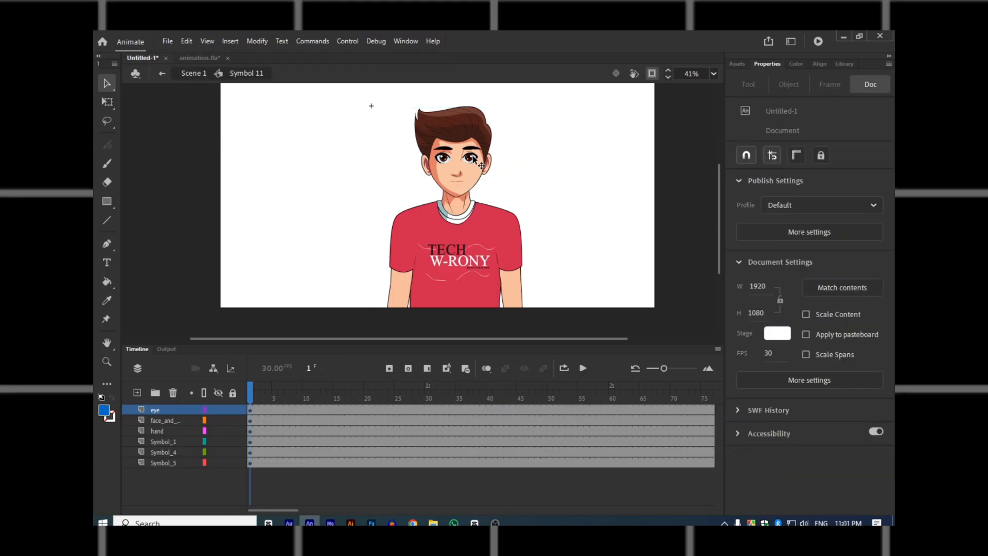
{"action": "double_click", "coordinate": [474, 160]}
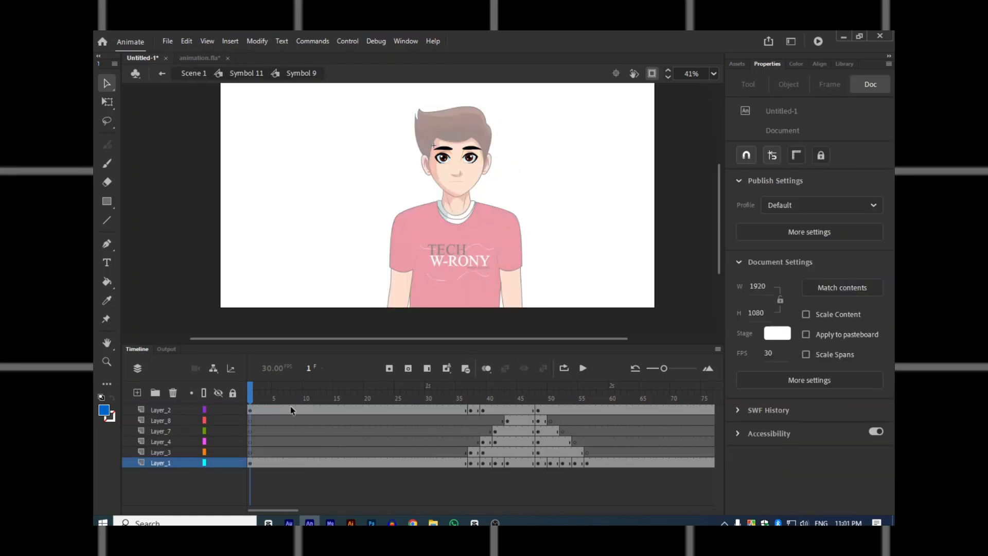
{"action": "left_click_drag", "start_coordinate": [249, 392], "coordinate": [587, 392]}
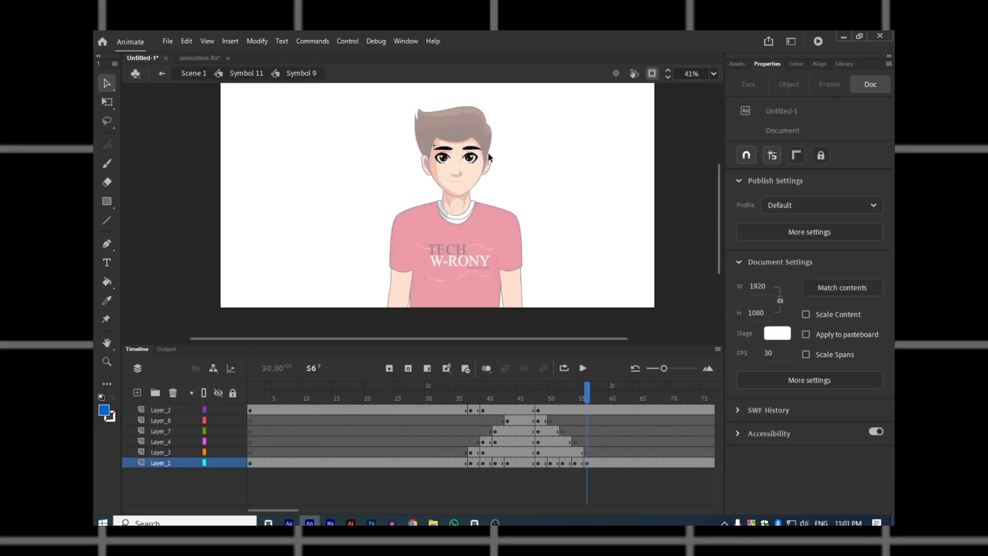
{"action": "scroll", "coordinate": [497, 153], "scroll_direction": "up", "scroll_amount": 5}
{"action": "scroll", "coordinate": [462, 221], "scroll_direction": "up", "scroll_amount": 3}
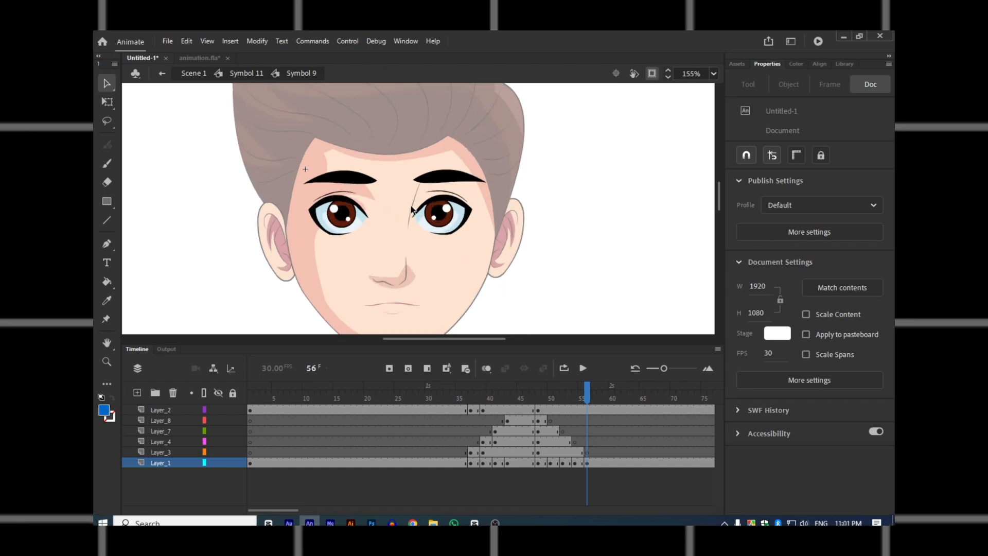
Set a playback loop over frames 31 to 60, play the eye blink in it and turn the loop off
{"action": "left_click_drag", "start_coordinate": [587, 394], "coordinate": [434, 394]}
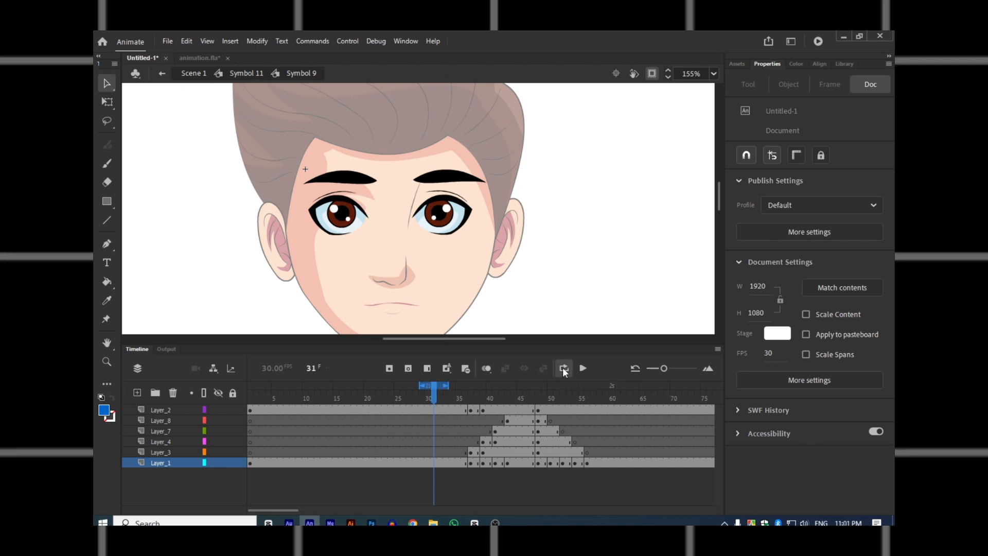
{"action": "left_click_drag", "start_coordinate": [490, 385], "coordinate": [596, 384]}
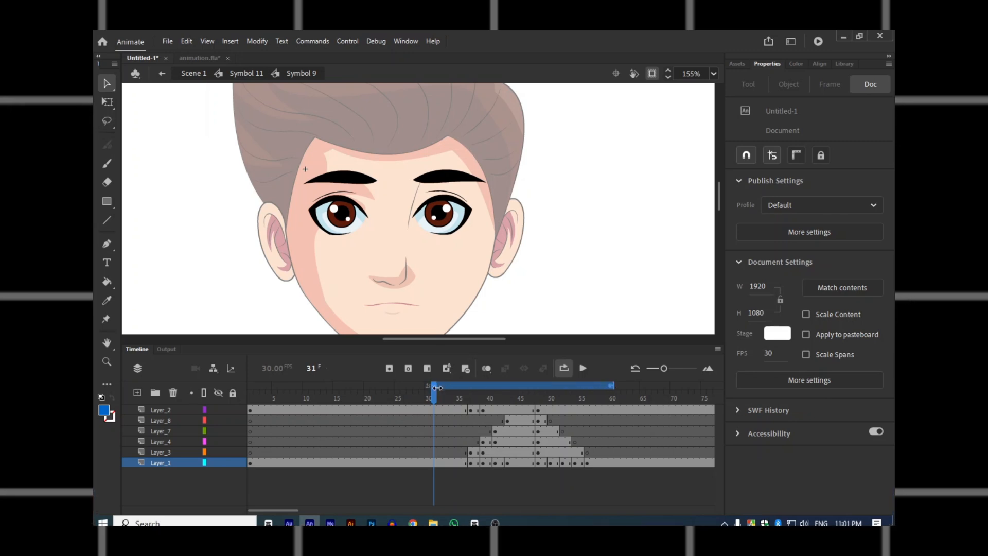
{"action": "key", "text": "Return"}
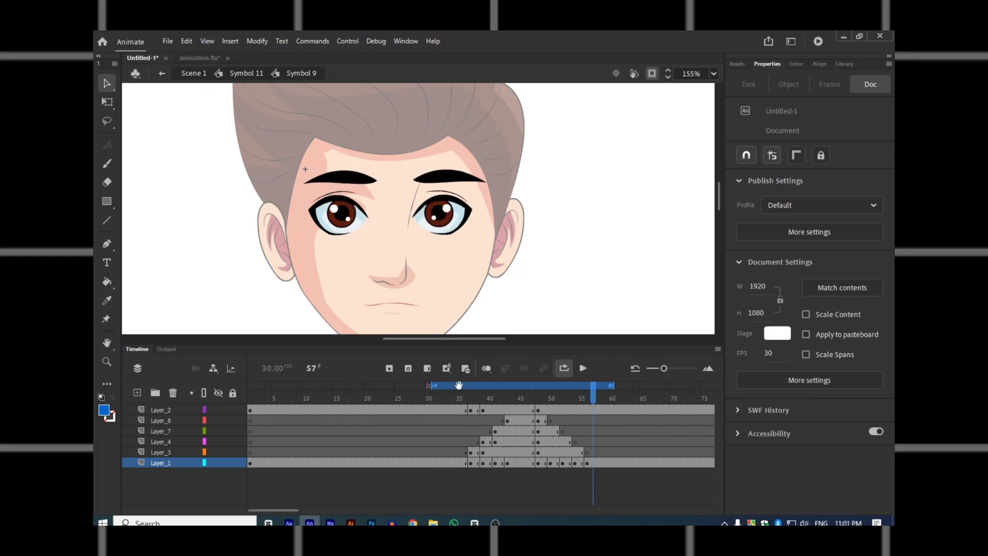
{"action": "key", "text": "Return"}
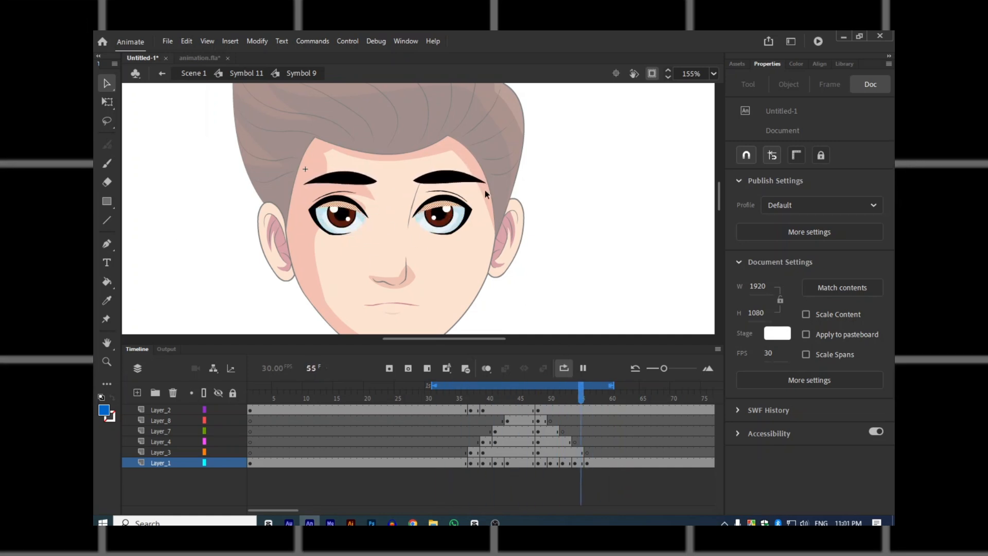
{"action": "left_click", "coordinate": [569, 368]}
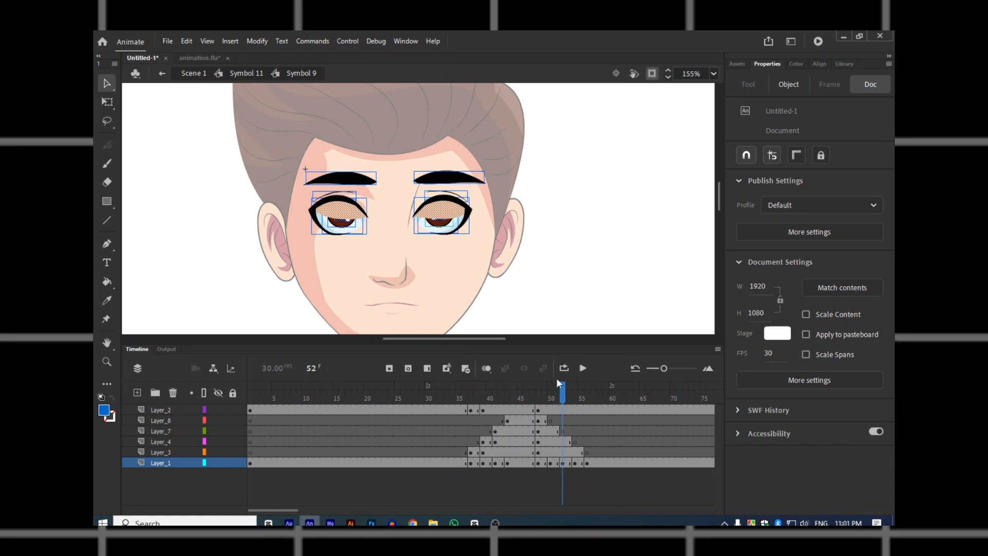
Exit the nested eye and character symbols back to Scene 1 and clear the selection
{"action": "double_click", "coordinate": [455, 284]}
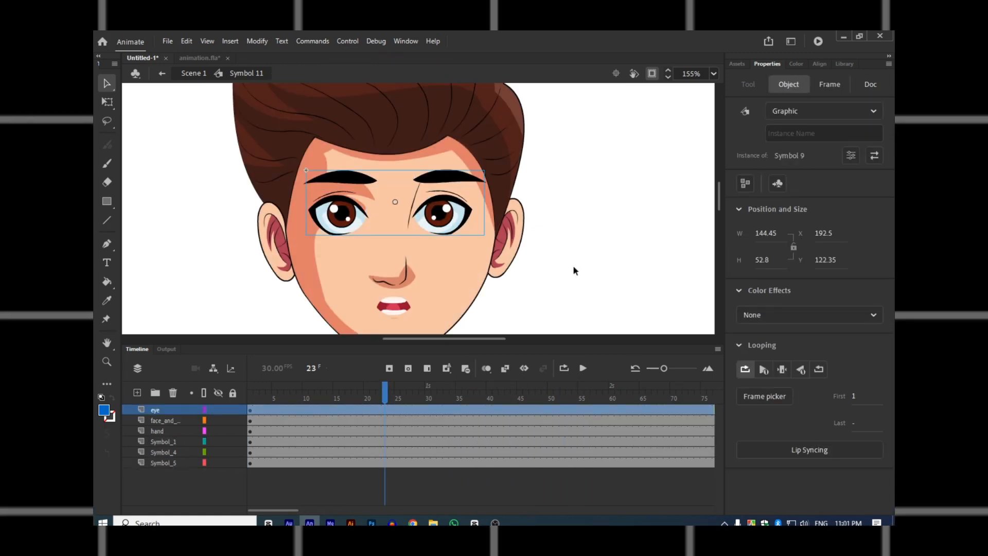
{"action": "double_click", "coordinate": [548, 261]}
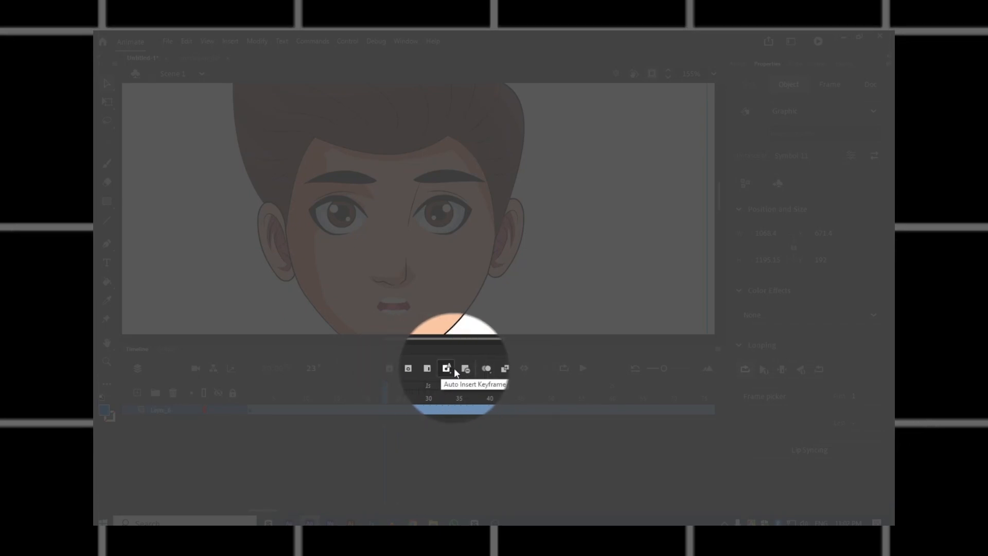
{"action": "left_click", "coordinate": [474, 435]}
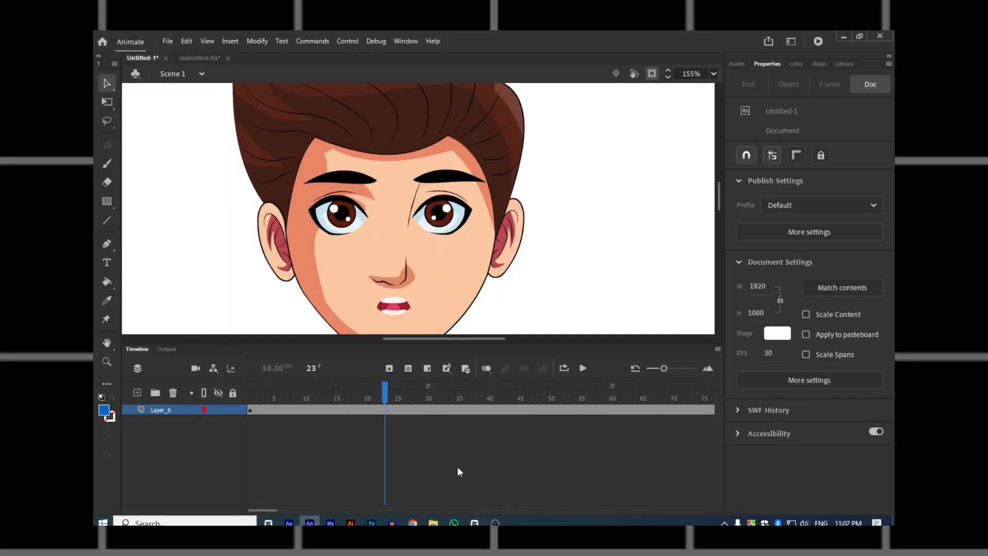
Remove all frames after frame 24 from Layer_6 and clear the frame selection
{"action": "left_click_drag", "start_coordinate": [403, 407], "coordinate": [731, 418]}
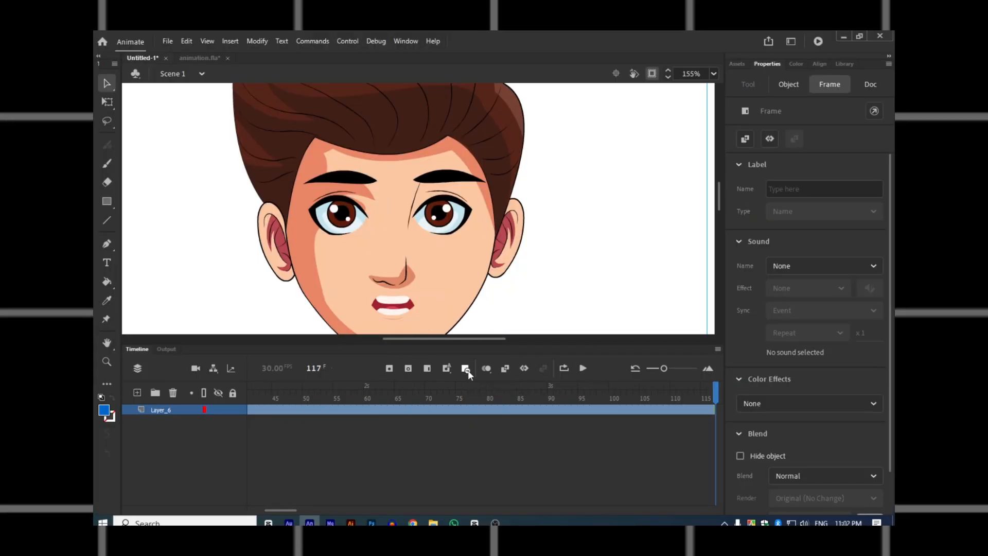
{"action": "left_click", "coordinate": [467, 369]}
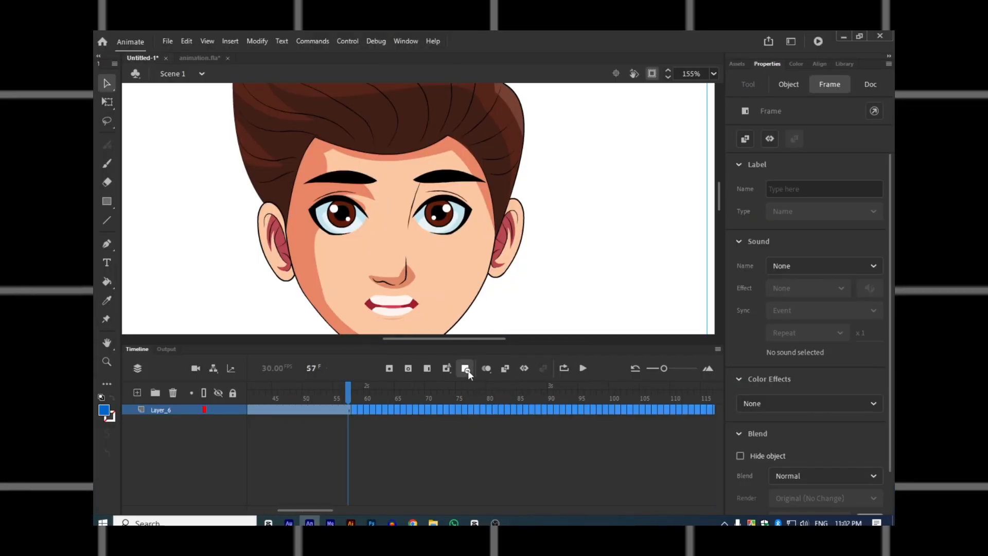
{"action": "left_click", "coordinate": [456, 429]}
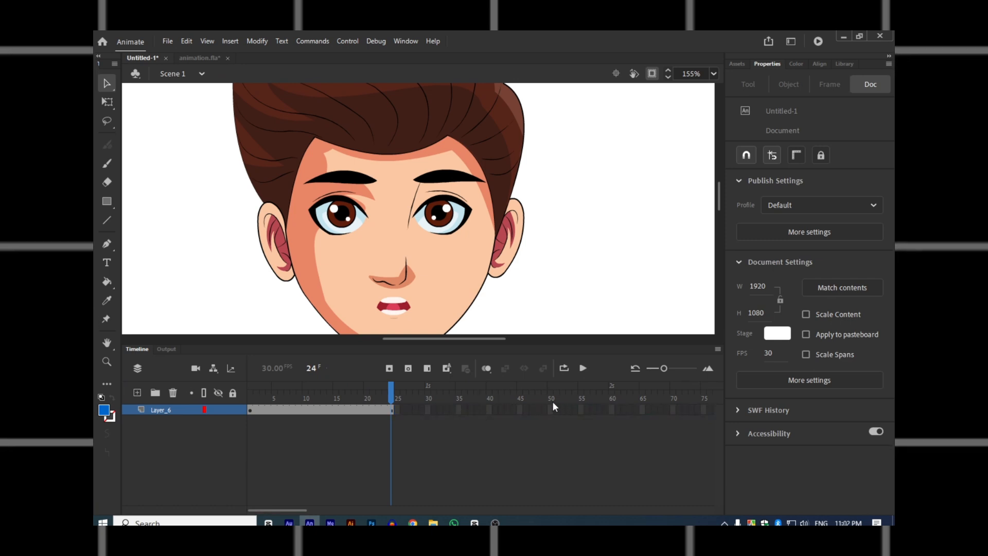
{"action": "left_click_drag", "start_coordinate": [553, 410], "coordinate": [397, 481]}
{"action": "left_click", "coordinate": [431, 469]}
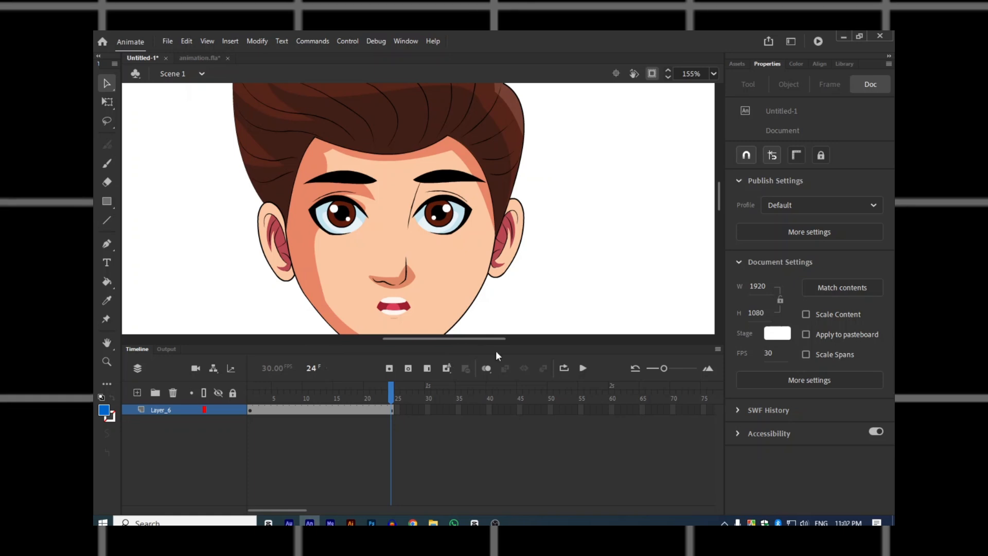
Insert a keyframe at frame 47 of Layer_6, and remove the frames from 44 onward
{"action": "left_click_drag", "start_coordinate": [399, 411], "coordinate": [530, 410]}
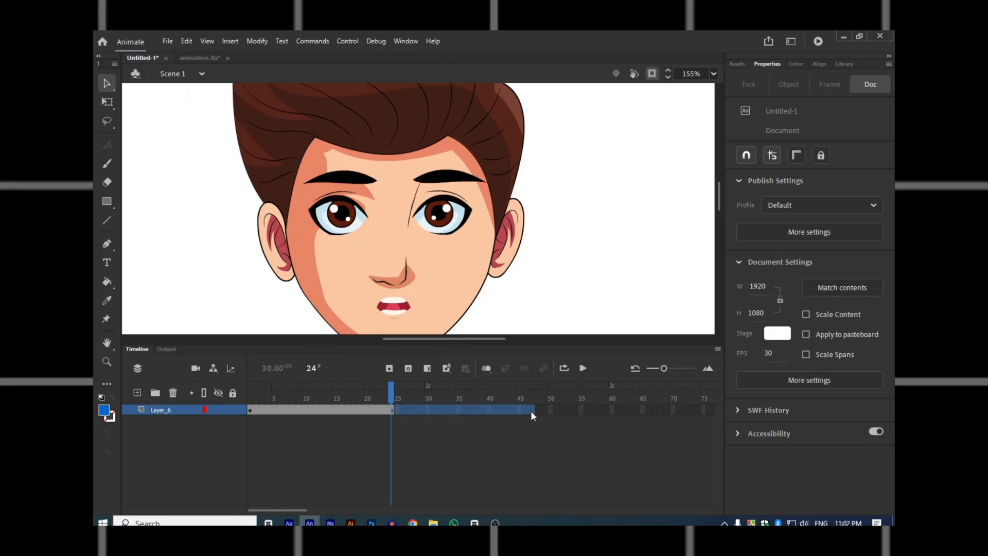
{"action": "left_click", "coordinate": [390, 368]}
{"action": "left_click_drag", "start_coordinate": [530, 399], "coordinate": [606, 413]}
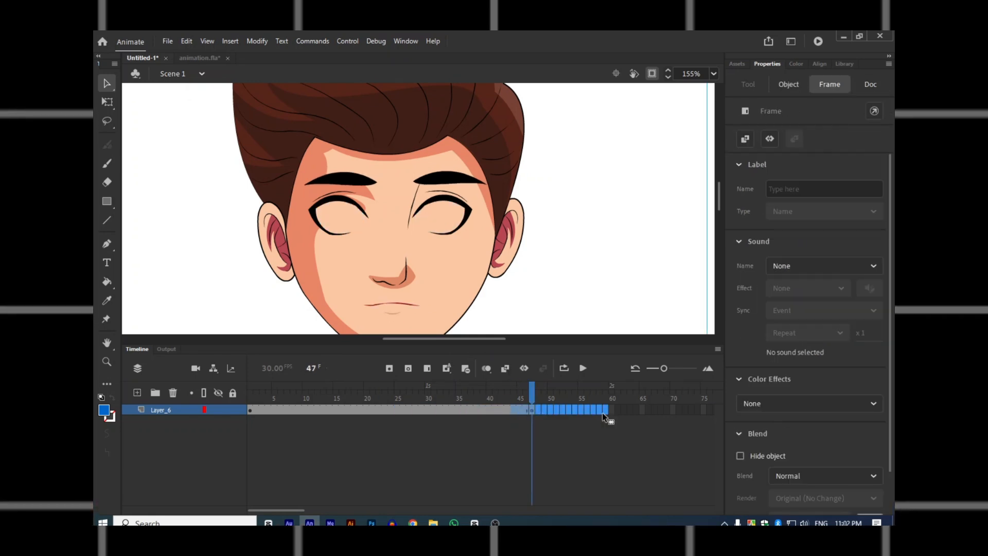
{"action": "key", "text": "ctrl+z"}
{"action": "left_click_drag", "start_coordinate": [507, 400], "coordinate": [491, 407]}
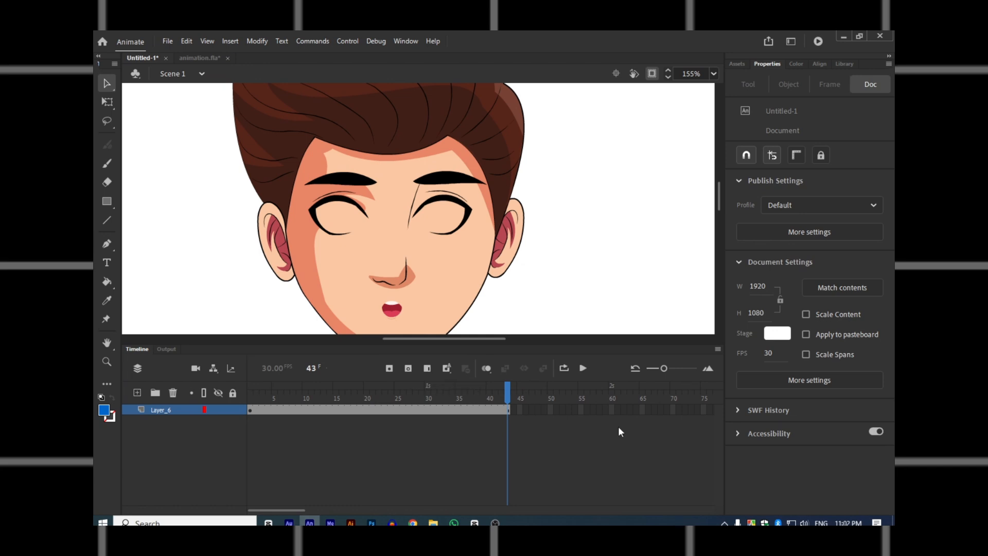
Insert a blank keyframe at frame 63 of Layer_6 and extend the layer to frame 70 with regular frames
{"action": "left_click", "coordinate": [407, 369]}
{"action": "mouse_move", "coordinate": [630, 399]}
{"action": "left_mouse_down"}
{"action": "mouse_move", "coordinate": [600, 398]}
{"action": "mouse_move", "coordinate": [632, 400]}
{"action": "mouse_move", "coordinate": [631, 409]}
{"action": "mouse_move", "coordinate": [612, 399]}
{"action": "mouse_move", "coordinate": [634, 396]}
{"action": "left_mouse_up"}
{"action": "left_click", "coordinate": [667, 410]}
{"action": "left_click", "coordinate": [427, 369]}
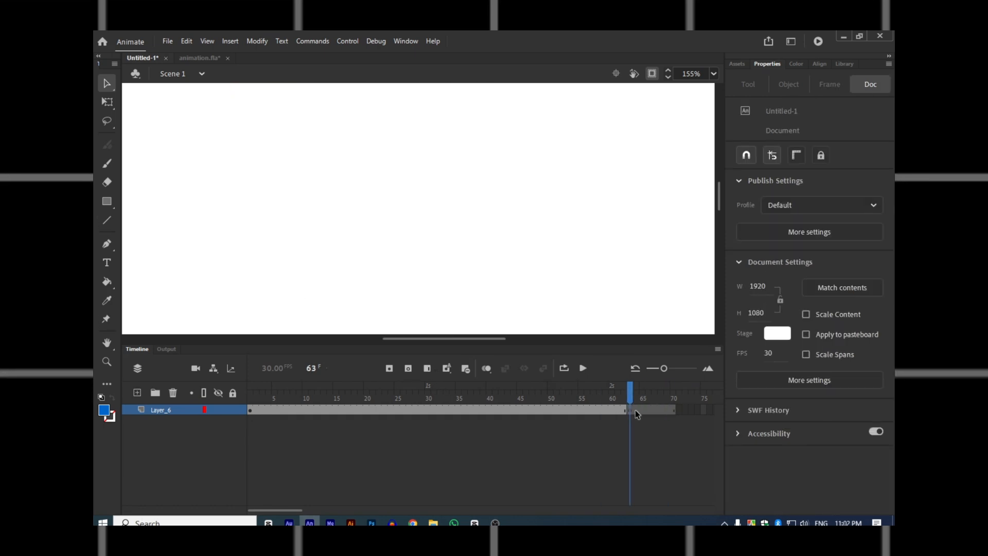
Remove the blank keyframe and all frames after frame 62 from Layer_6, and select frame 32
{"action": "left_click_drag", "start_coordinate": [705, 411], "coordinate": [611, 395]}
{"action": "left_click", "coordinate": [697, 410]}
{"action": "key", "text": "shift+F5"}
{"action": "left_click", "coordinate": [621, 396]}
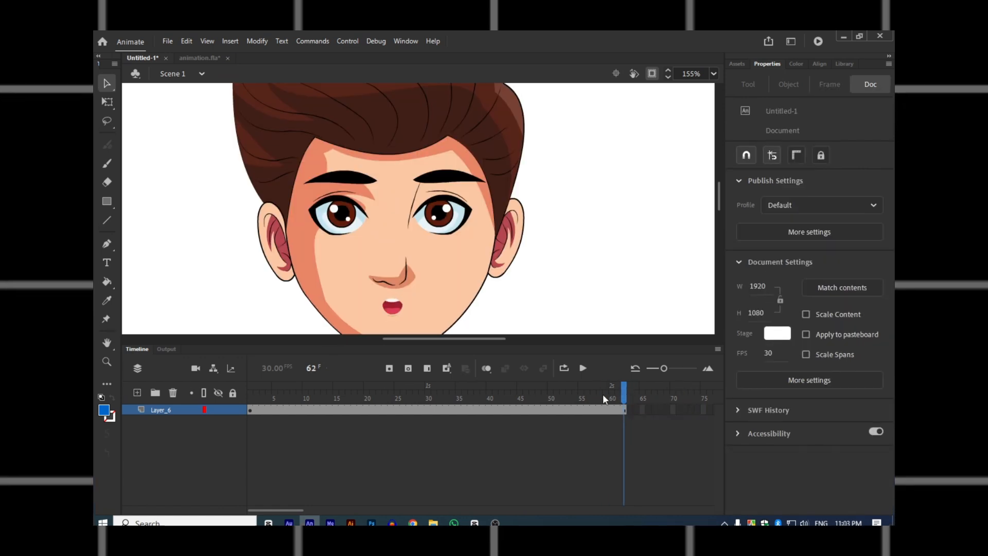
{"action": "left_click", "coordinate": [441, 409]}
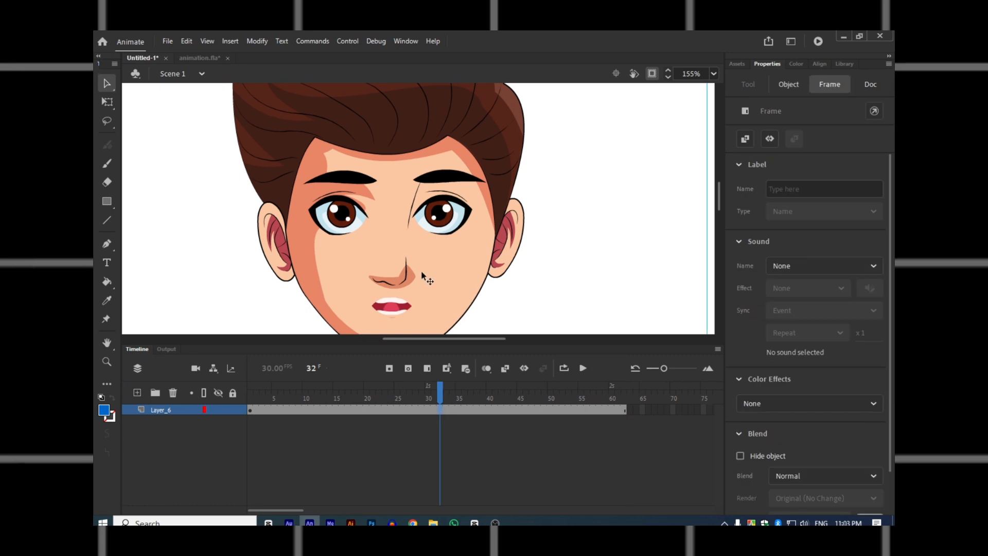
Open the character symbol and the raised arm's symbol inside it for editing, and move the playhead to frame 10
{"action": "double_click", "coordinate": [421, 271]}
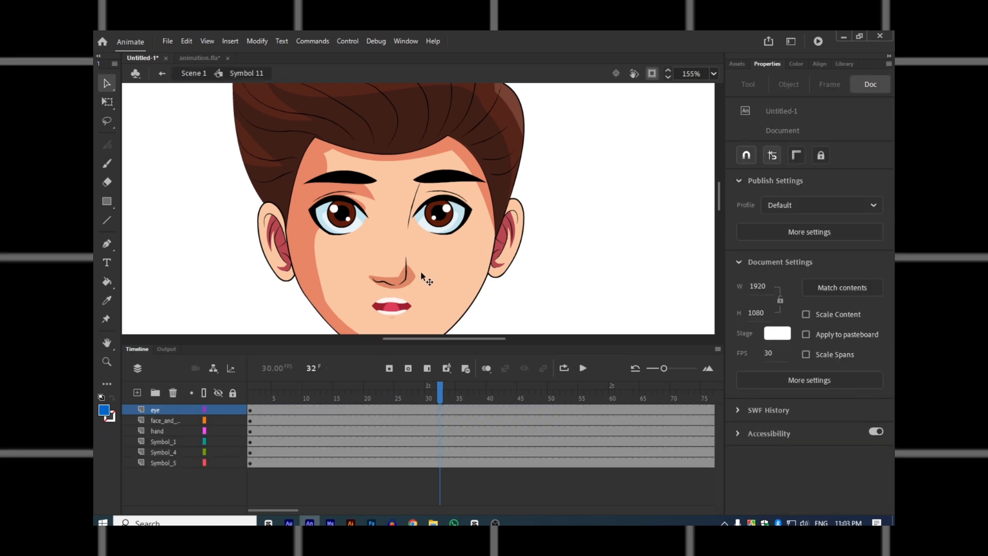
{"action": "left_click", "coordinate": [450, 474]}
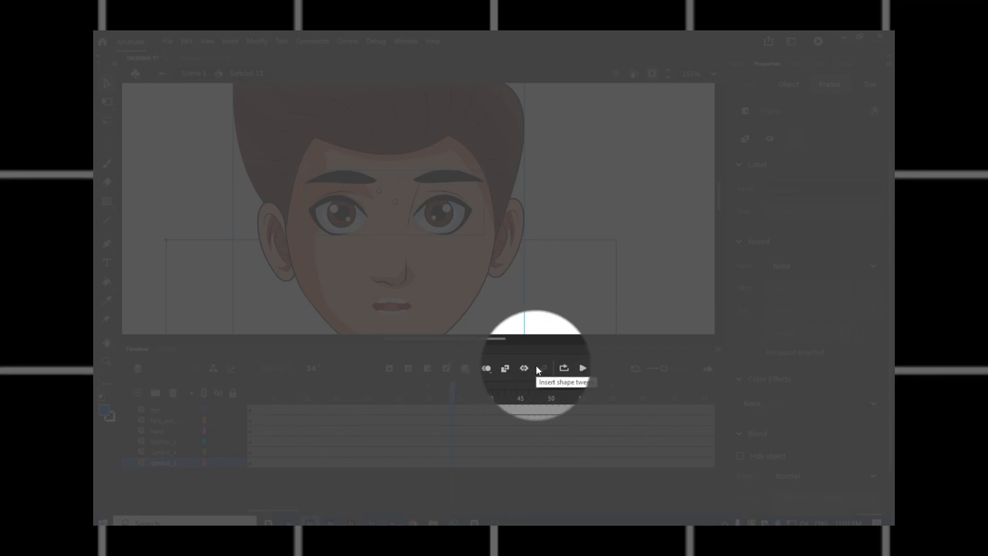
{"action": "scroll", "coordinate": [501, 215], "scroll_direction": "down", "scroll_amount": 3}
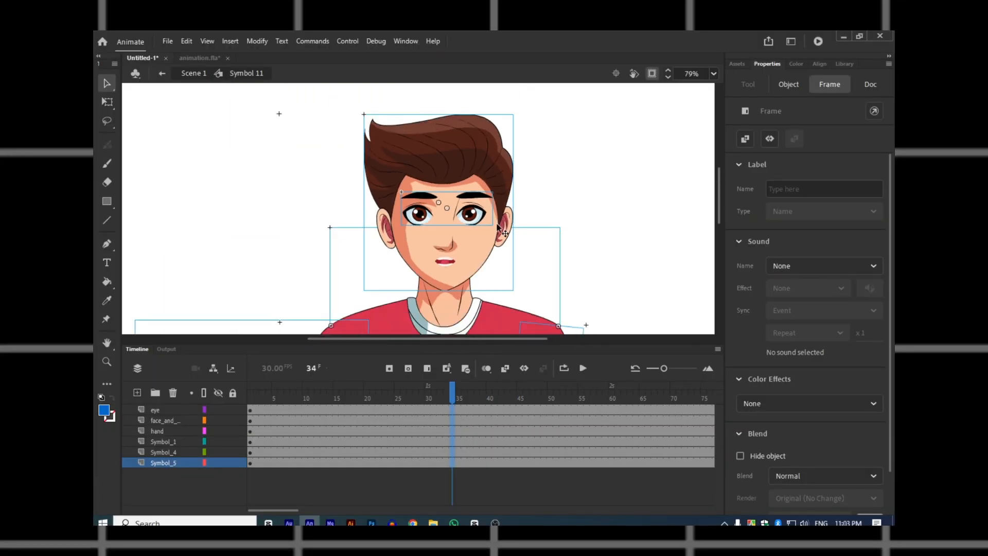
{"action": "left_click_drag", "start_coordinate": [507, 312], "coordinate": [600, 153]}
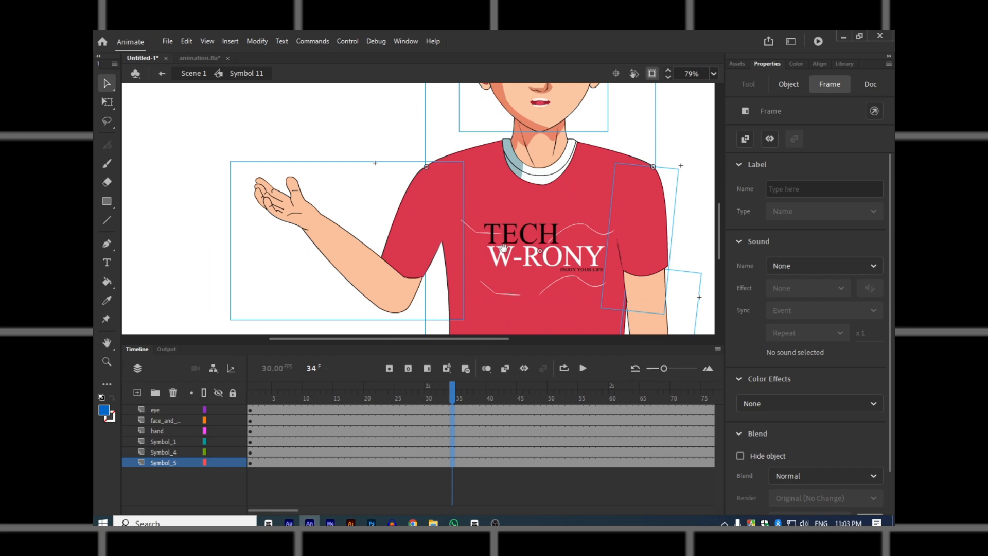
{"action": "double_click", "coordinate": [357, 258]}
{"action": "mouse_move", "coordinate": [293, 398]}
{"action": "left_mouse_down"}
{"action": "mouse_move", "coordinate": [323, 398]}
{"action": "mouse_move", "coordinate": [244, 403]}
{"action": "mouse_move", "coordinate": [342, 401]}
{"action": "mouse_move", "coordinate": [305, 404]}
{"action": "left_mouse_up"}
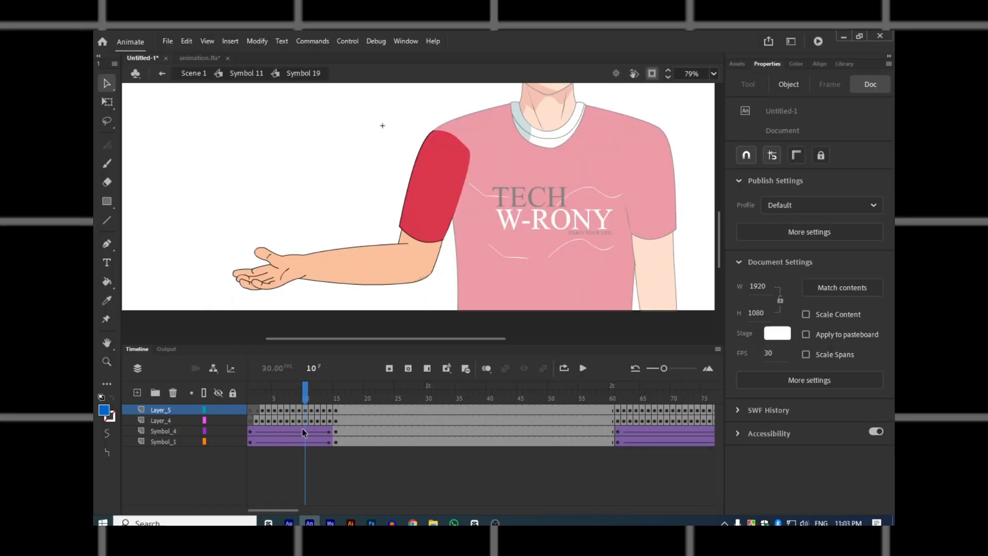
Remove the classic tween between frames 1 and 15 from the Symbol_4 and Symbol_1 layers
{"action": "left_click_drag", "start_coordinate": [302, 428], "coordinate": [323, 455]}
{"action": "right_click", "coordinate": [321, 435]}
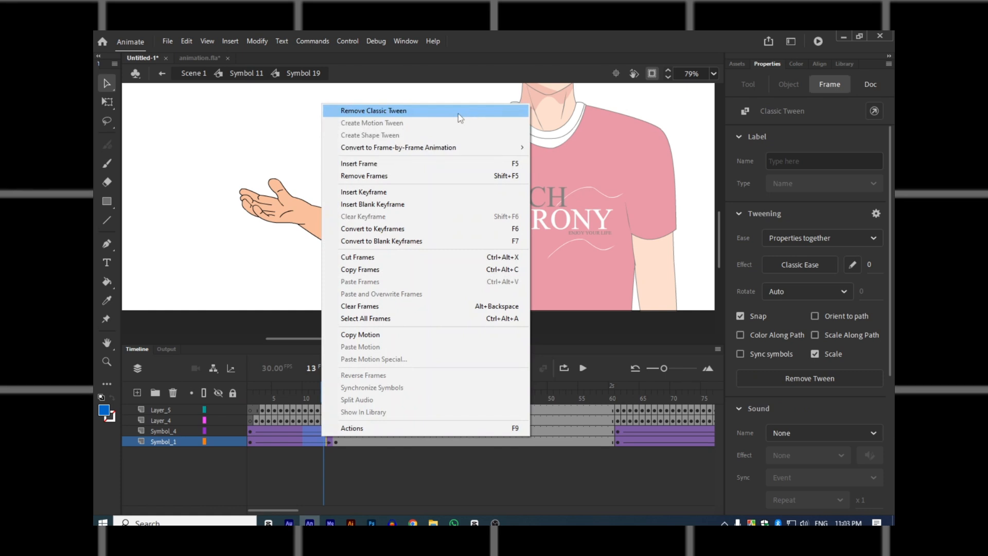
{"action": "left_click", "coordinate": [458, 114]}
Compare the arm's pose at frames 14, 15, 30 and 31 without the tween
{"action": "left_click", "coordinate": [317, 402]}
{"action": "left_click_drag", "start_coordinate": [330, 401], "coordinate": [337, 464]}
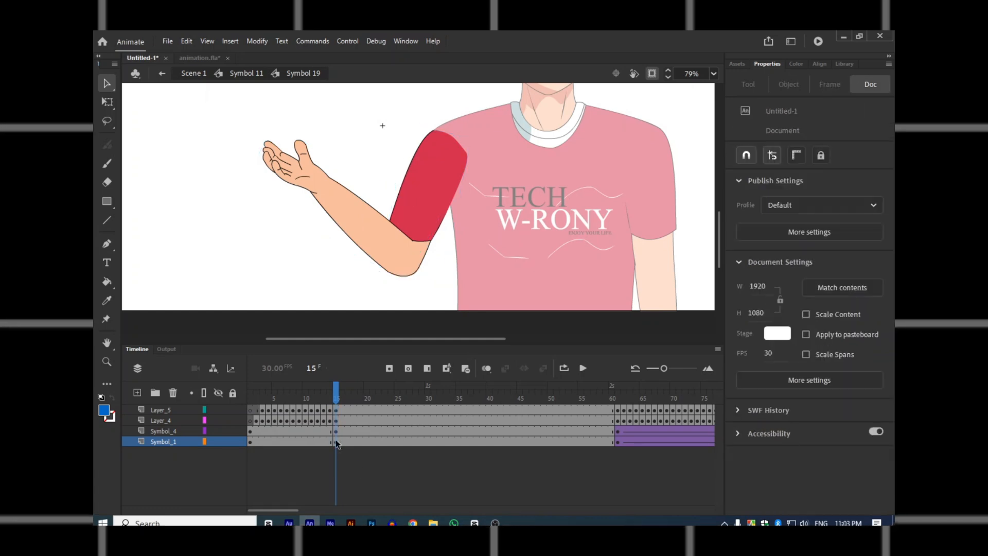
{"action": "left_click_drag", "start_coordinate": [337, 396], "coordinate": [329, 410]}
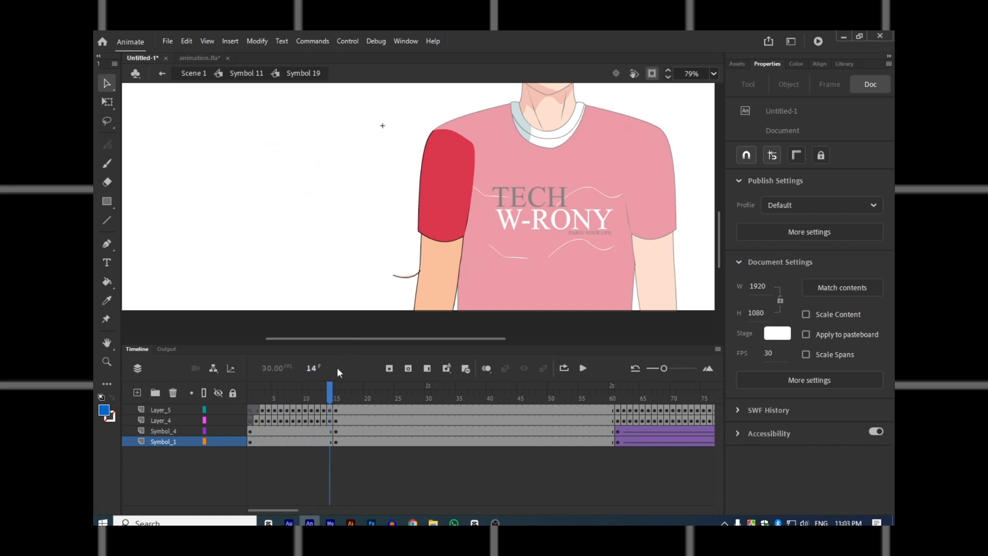
{"action": "left_click_drag", "start_coordinate": [315, 396], "coordinate": [335, 400]}
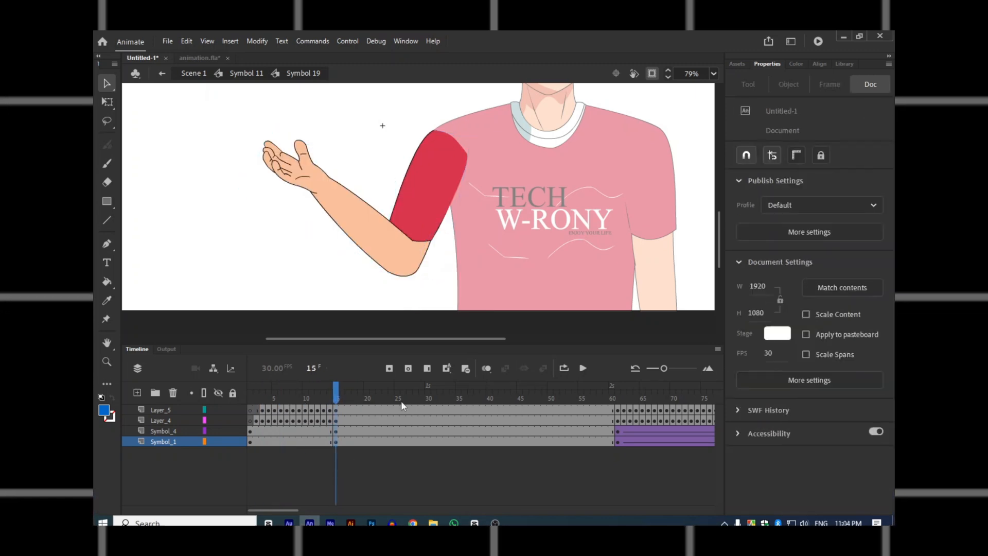
{"action": "left_click", "coordinate": [426, 410]}
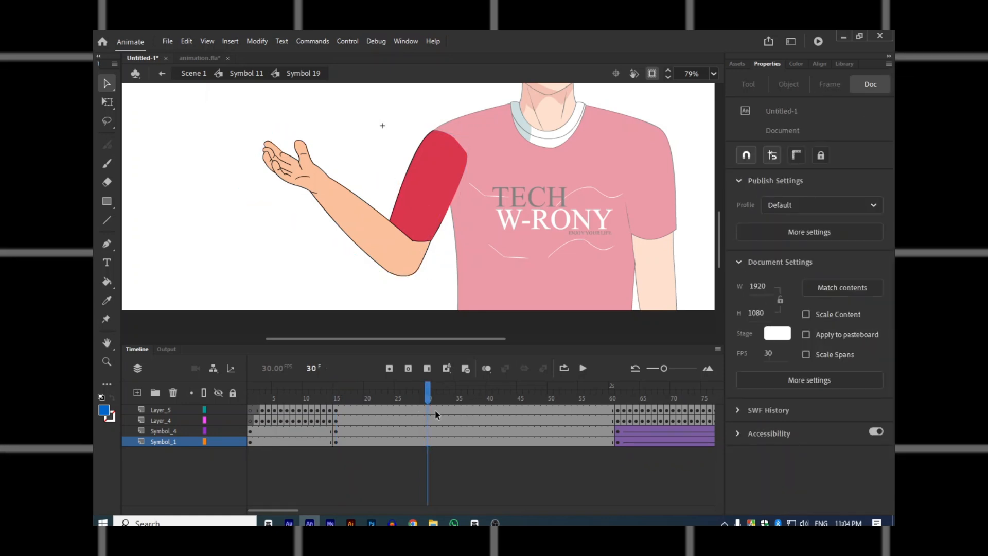
{"action": "left_click", "coordinate": [434, 409]}
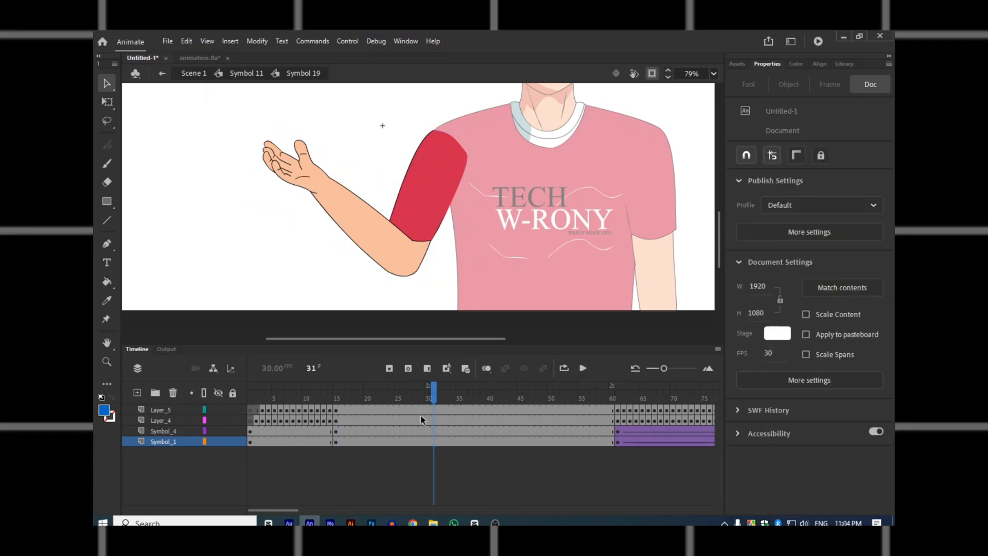
Try a keyframe at frame 29 of Layer_4, move the forearm away from the elbow, and undo both changes
{"action": "left_click", "coordinate": [421, 420]}
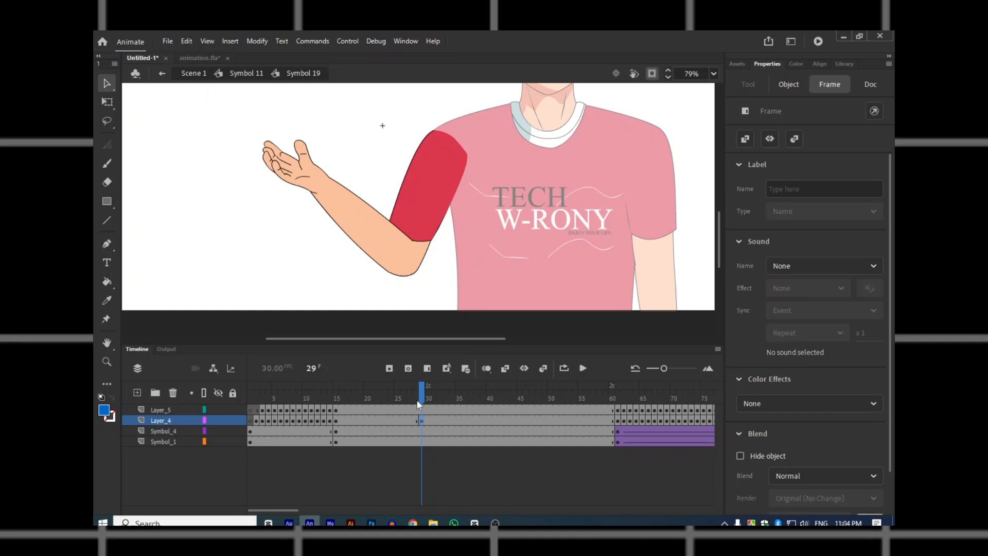
{"action": "mouse_move", "coordinate": [419, 399]}
{"action": "left_mouse_down"}
{"action": "mouse_move", "coordinate": [404, 398]}
{"action": "mouse_move", "coordinate": [422, 399]}
{"action": "left_mouse_up"}
{"action": "left_click", "coordinate": [423, 421]}
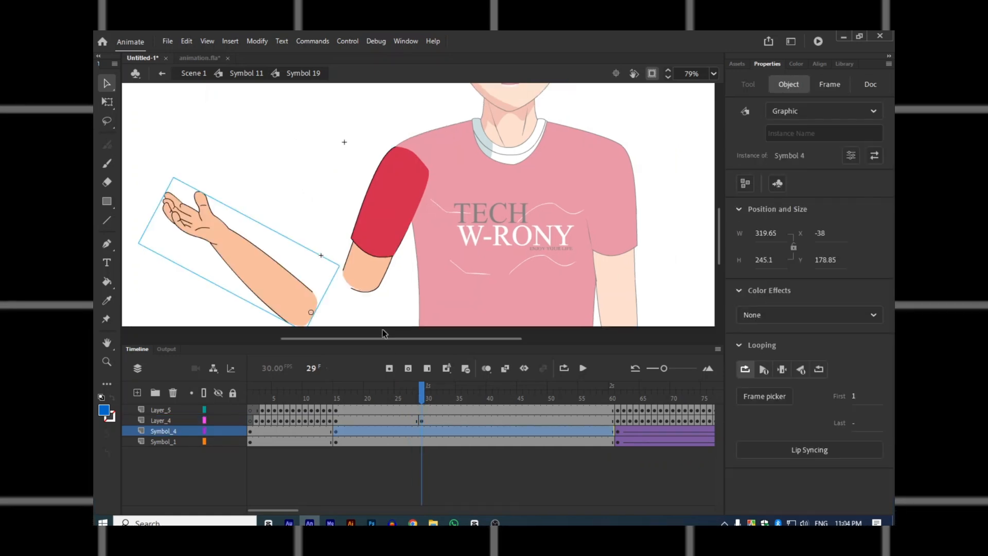
{"action": "key", "text": "ctrl+z"}
{"action": "key", "text": "ctrl+z"}
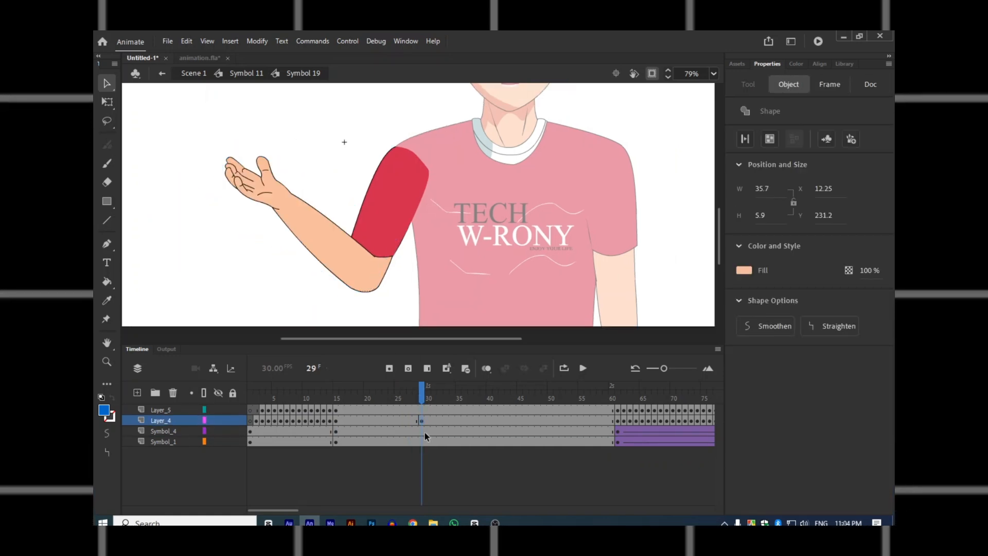
{"action": "key", "text": "ctrl+z"}
Try a keyframe at frame 29 of Symbol_4 with the forearm moved away from the upper arm, and undo it
{"action": "left_click", "coordinate": [422, 431]}
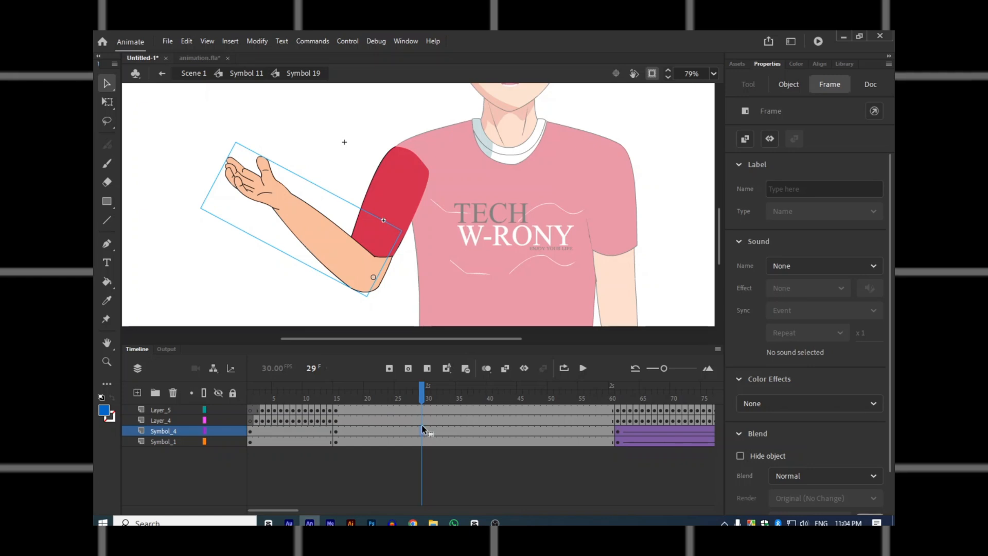
{"action": "key", "text": "F6"}
{"action": "left_click_drag", "start_coordinate": [321, 231], "coordinate": [227, 240]}
{"action": "left_click", "coordinate": [364, 387]}
{"action": "left_click_drag", "start_coordinate": [363, 387], "coordinate": [421, 387]}
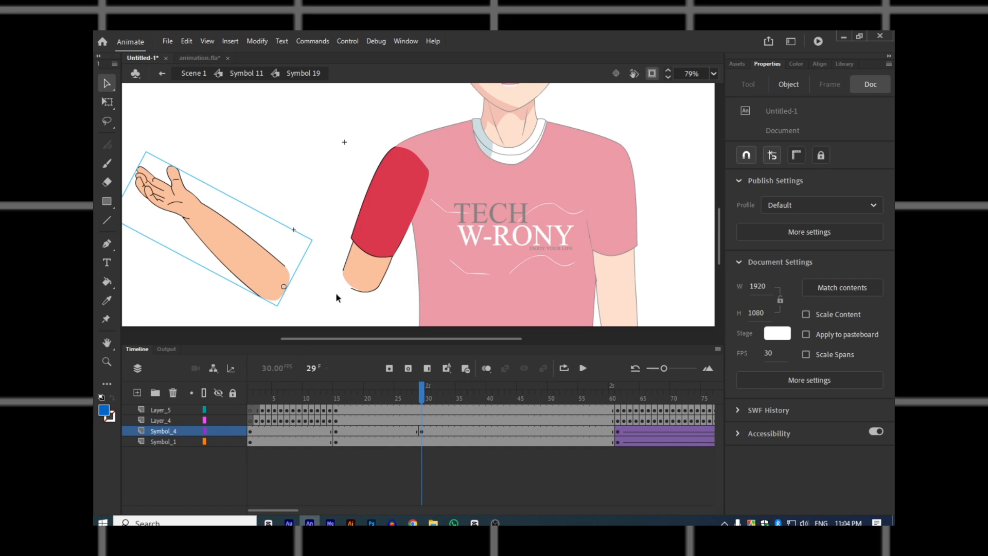
{"action": "key", "text": "ctrl+z"}
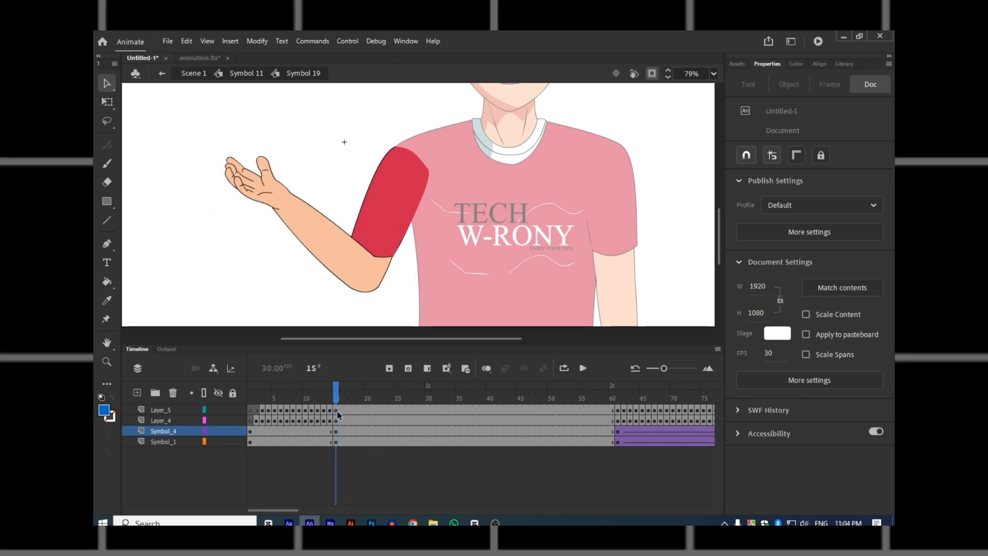
Review the arm's pose on both sides of the frame 15 keyframe by scrubbing between frames 12 and 28
{"action": "mouse_move", "coordinate": [333, 393]}
{"action": "left_mouse_down"}
{"action": "mouse_move", "coordinate": [323, 398]}
{"action": "mouse_move", "coordinate": [347, 401]}
{"action": "mouse_move", "coordinate": [339, 401]}
{"action": "left_mouse_up"}
{"action": "left_click", "coordinate": [343, 280]}
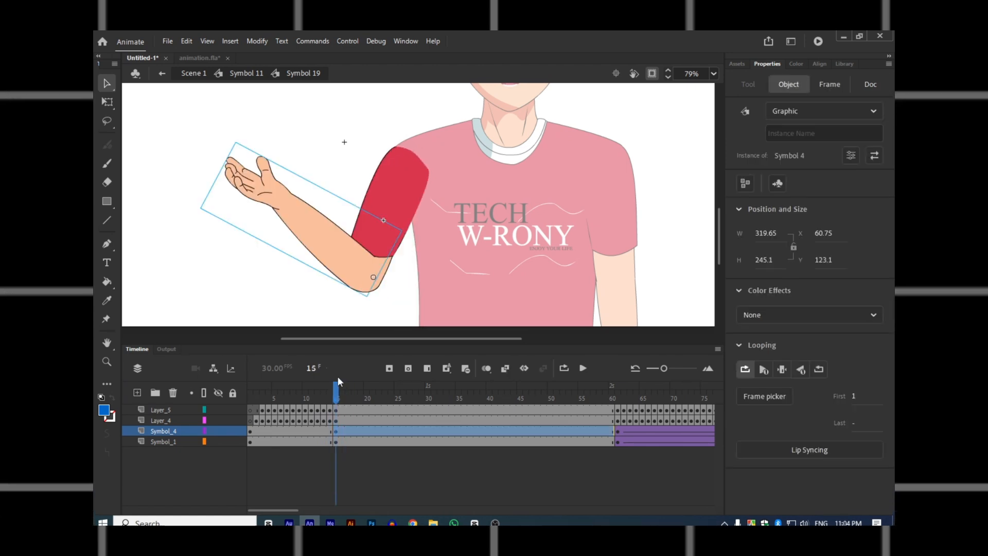
{"action": "left_click", "coordinate": [325, 394]}
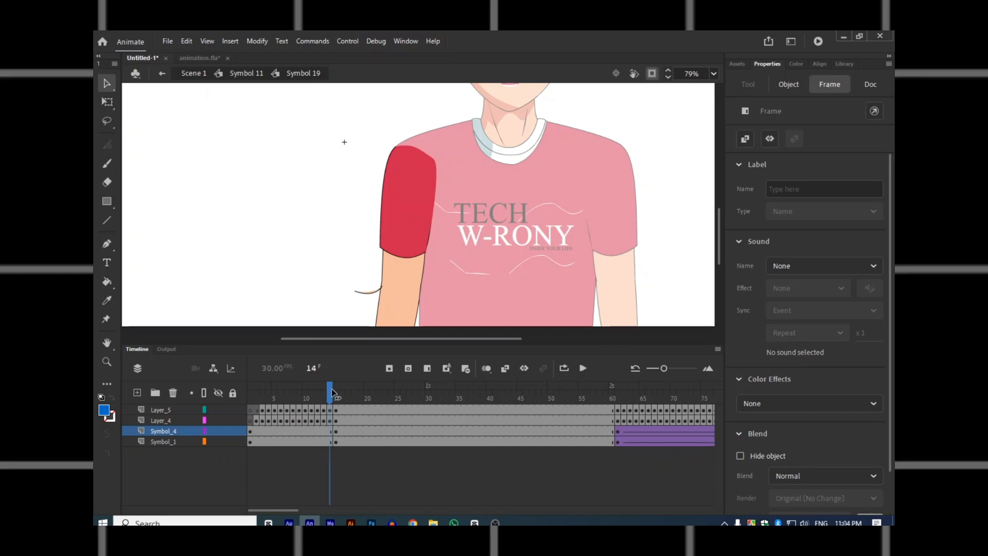
{"action": "left_click_drag", "start_coordinate": [332, 393], "coordinate": [380, 405]}
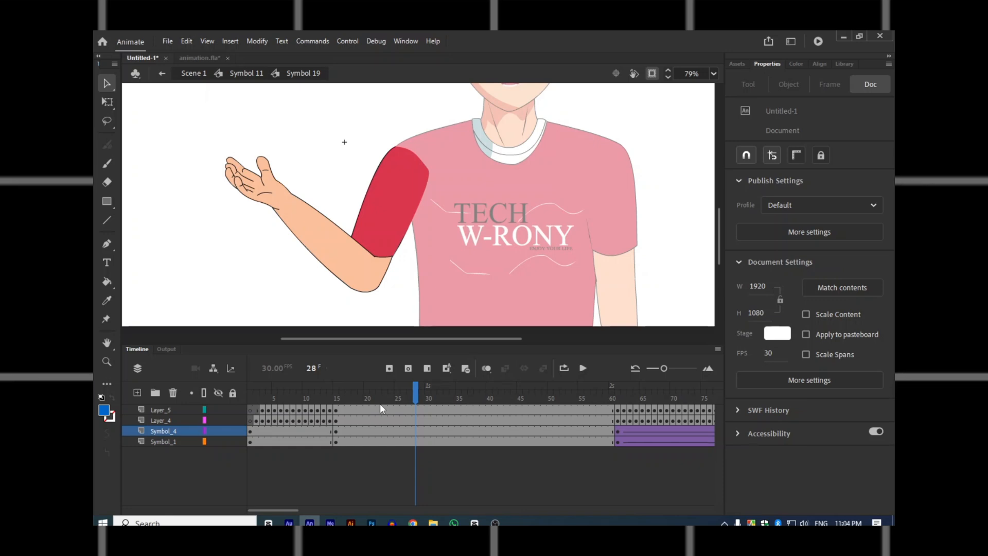
{"action": "left_click_drag", "start_coordinate": [300, 404], "coordinate": [365, 402]}
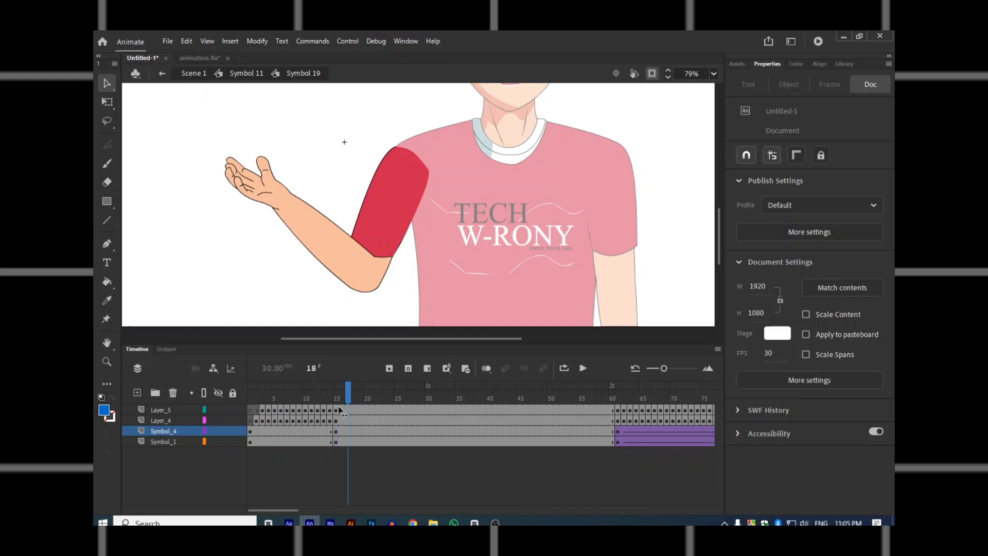
{"action": "left_click_drag", "start_coordinate": [340, 410], "coordinate": [320, 416]}
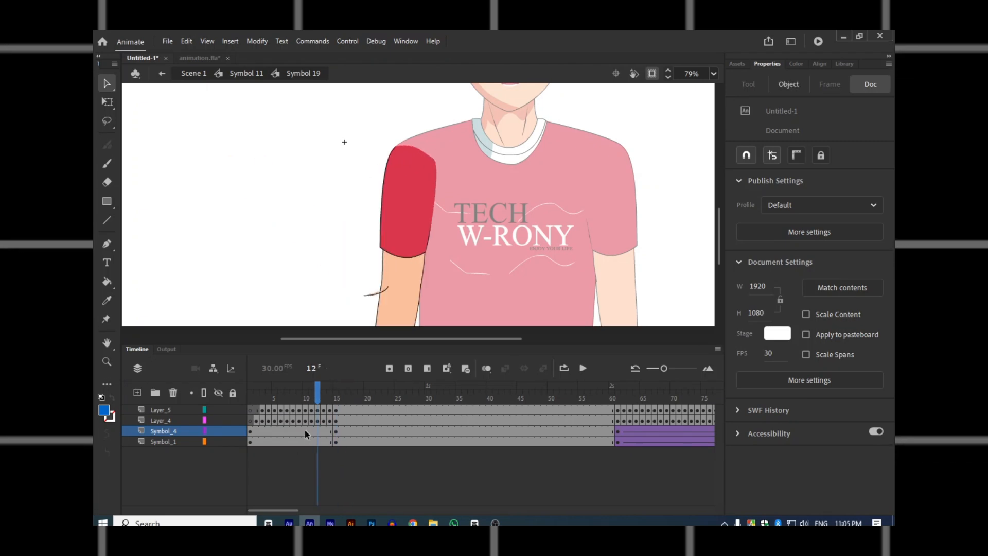
Examine the keyframes at frames 1 and 15 and the frames between them on the Symbol_4 and Symbol_1 layers
{"action": "left_click", "coordinate": [311, 441]}
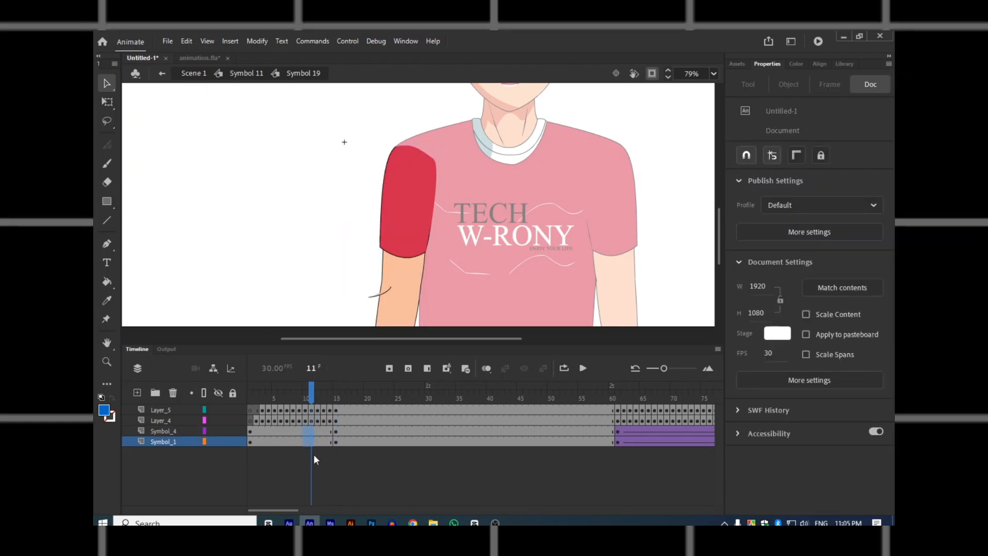
{"action": "left_click", "coordinate": [249, 431]}
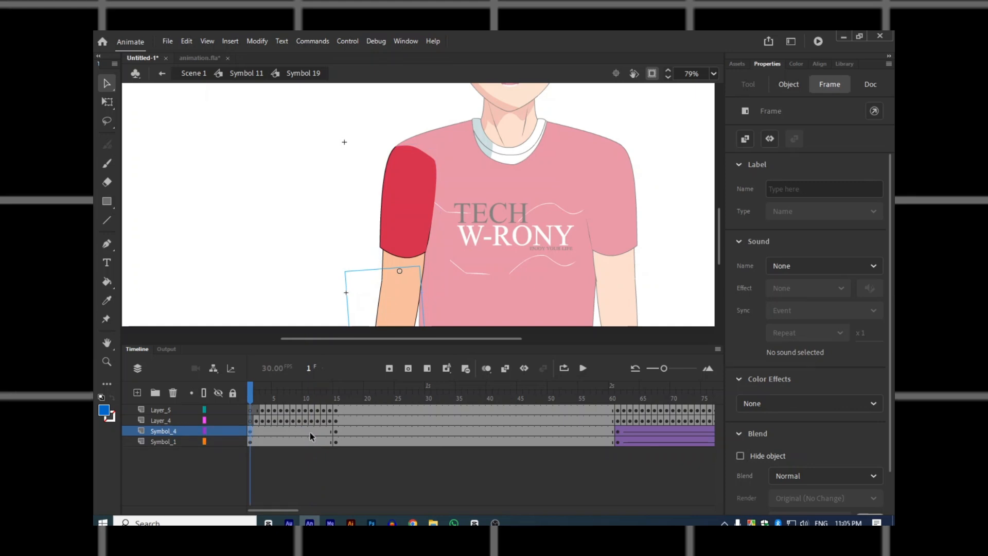
{"action": "left_click", "coordinate": [333, 431]}
{"action": "left_click", "coordinate": [335, 442]}
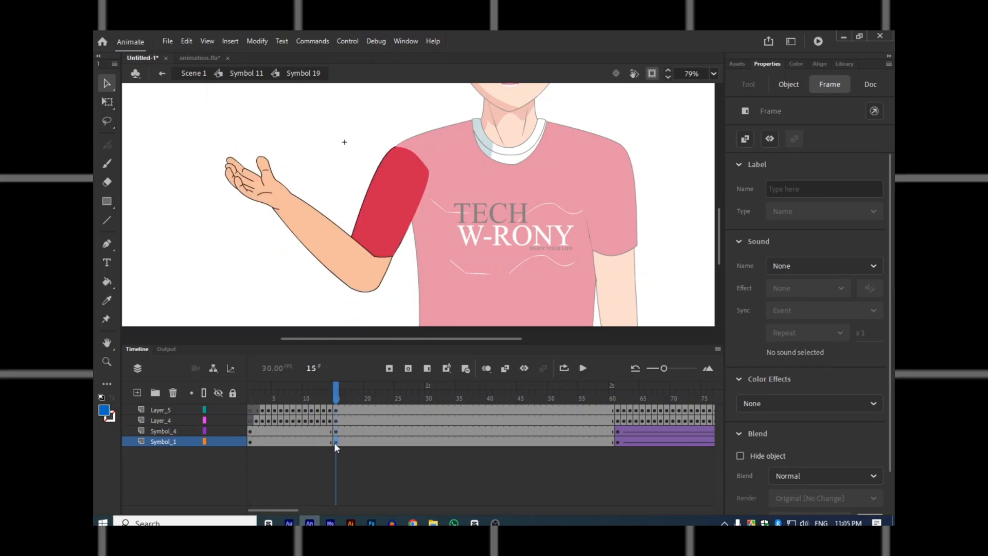
{"action": "left_click", "coordinate": [288, 431]}
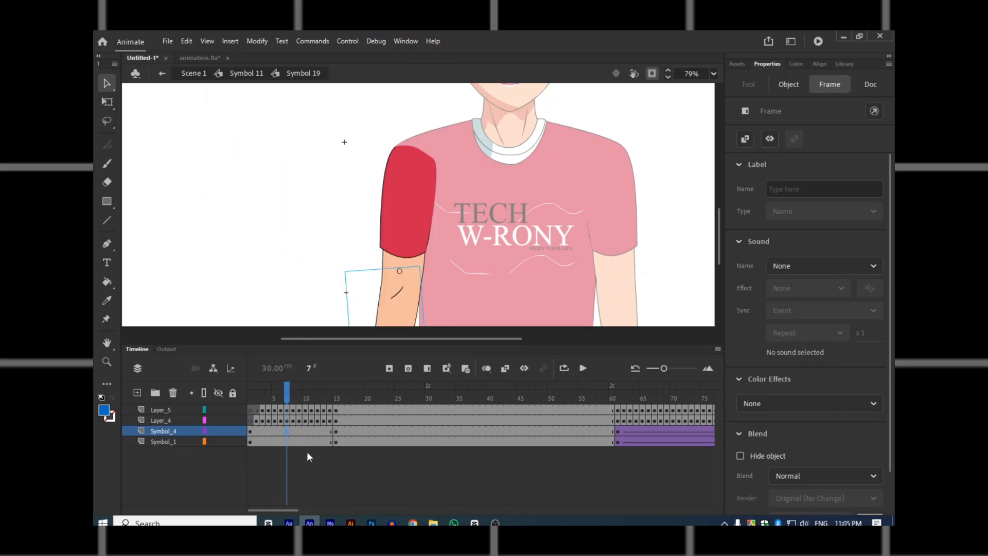
{"action": "left_click", "coordinate": [337, 431]}
{"action": "left_click", "coordinate": [335, 442]}
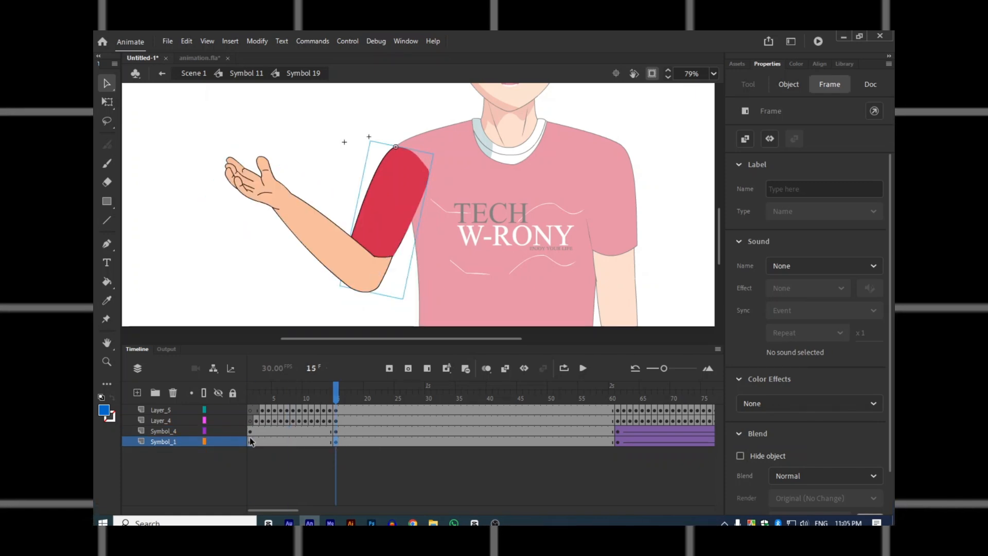
{"action": "left_click", "coordinate": [249, 437]}
{"action": "left_click", "coordinate": [294, 442]}
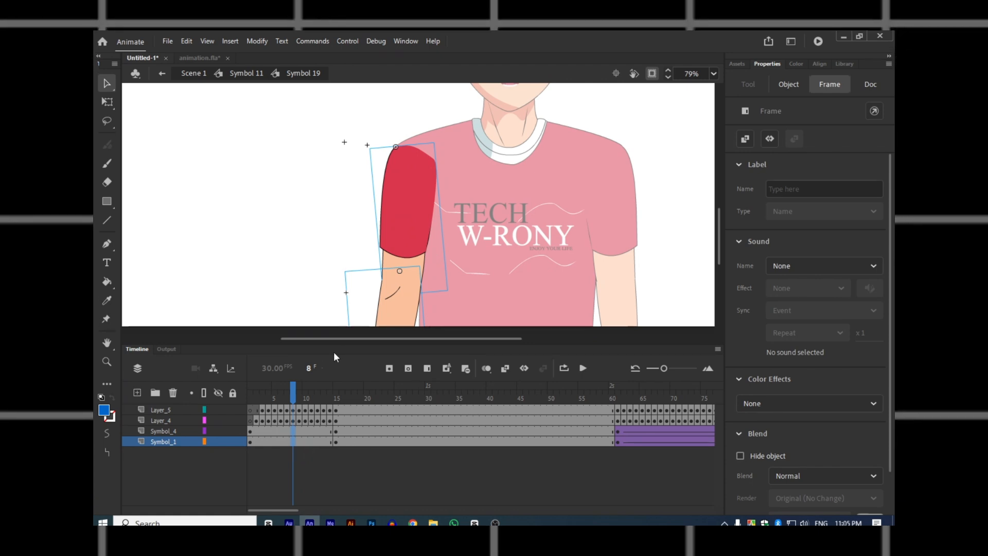
Insert a classic tween between frames 1 and 15 on Symbol_4 and Symbol_1, and play back the arm's movement
{"action": "left_click", "coordinate": [322, 305]}
{"action": "left_click", "coordinate": [307, 432]}
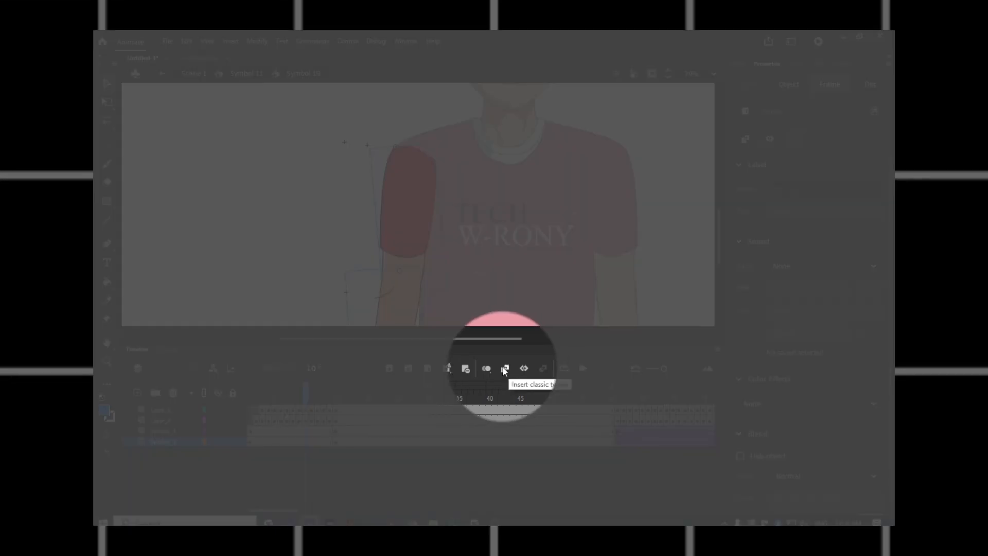
{"action": "left_click", "coordinate": [505, 369]}
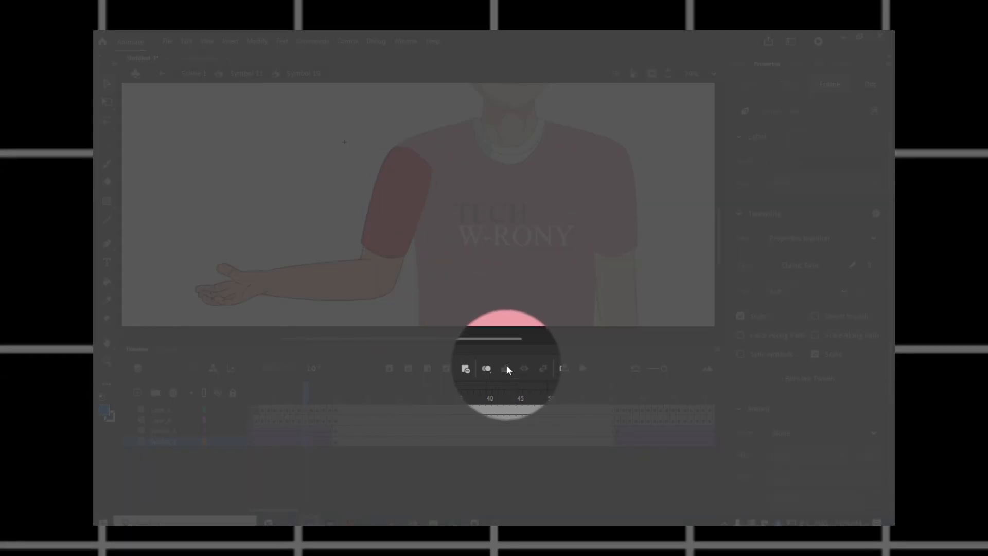
{"action": "left_click_drag", "start_coordinate": [305, 395], "coordinate": [242, 397]}
{"action": "left_click", "coordinate": [583, 369]}
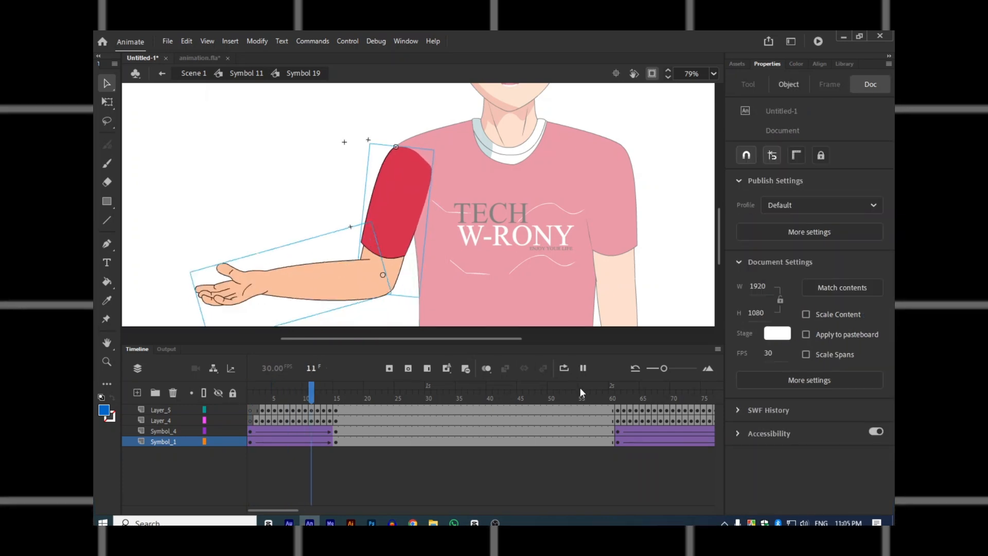
{"action": "left_click_drag", "start_coordinate": [400, 398], "coordinate": [313, 410]}
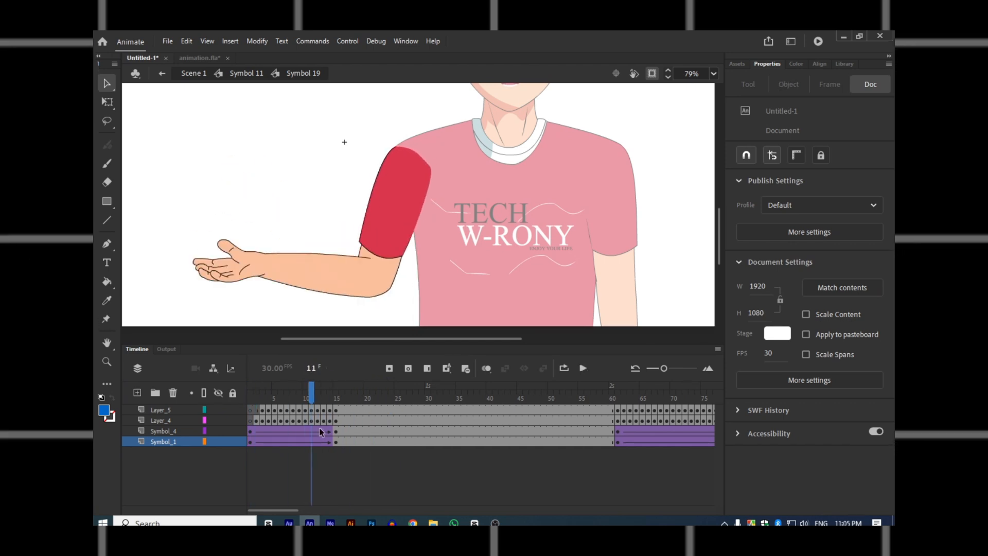
Remove the classic tween between frames 1 and 15 on the Symbol_4 and Symbol_1 layers
{"action": "right_click", "coordinate": [320, 441]}
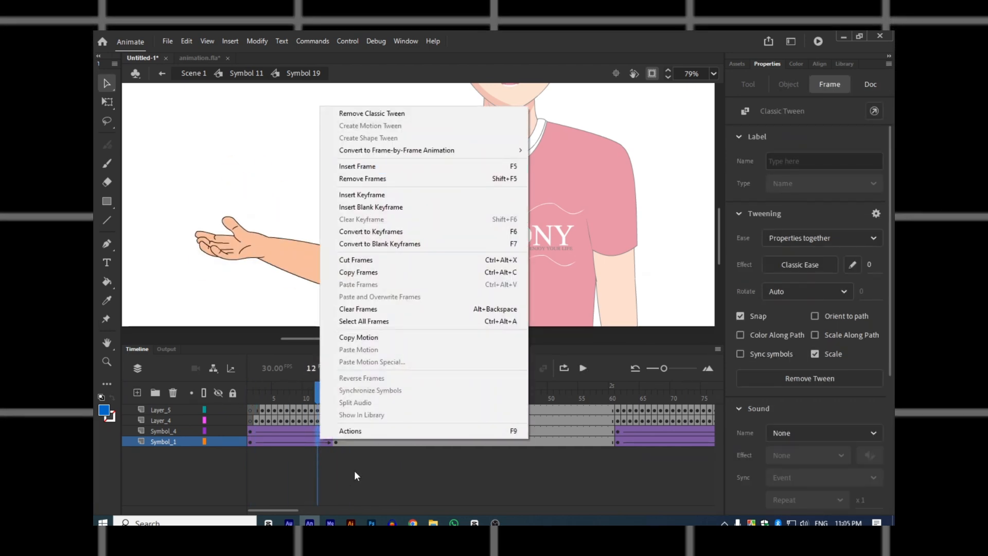
{"action": "left_click", "coordinate": [355, 473]}
{"action": "left_click", "coordinate": [306, 450]}
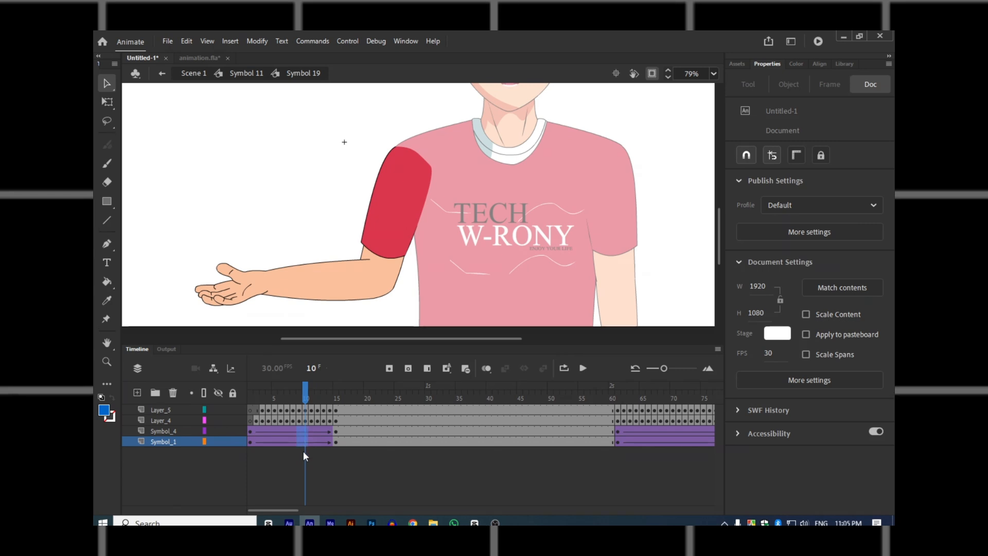
{"action": "right_click", "coordinate": [304, 442]}
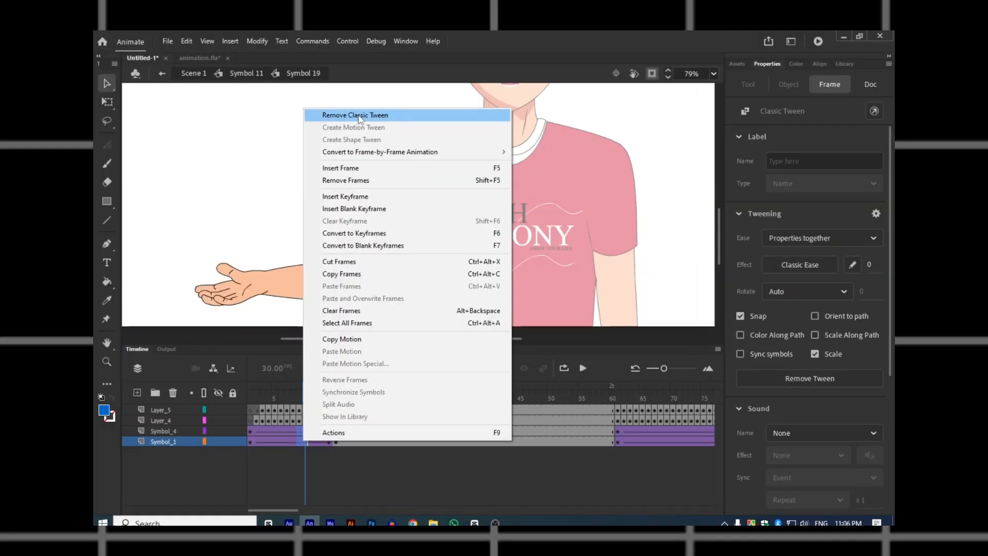
{"action": "left_click", "coordinate": [358, 116]}
{"action": "left_click", "coordinate": [317, 458]}
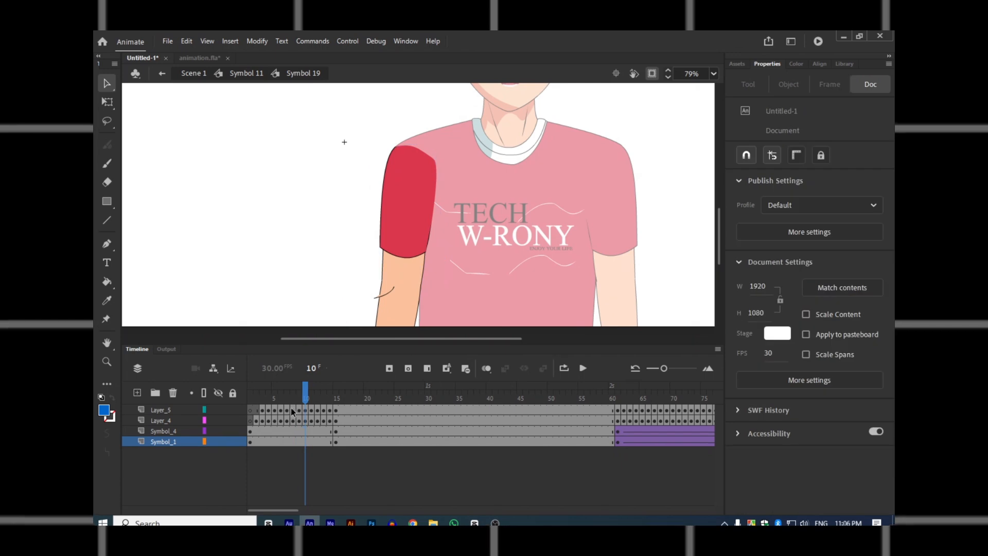
Play back the arm's movement from frame 1 without the classic tween, and undo the tween removal
{"action": "left_click", "coordinate": [355, 395]}
{"action": "left_click_drag", "start_coordinate": [362, 395], "coordinate": [329, 404]}
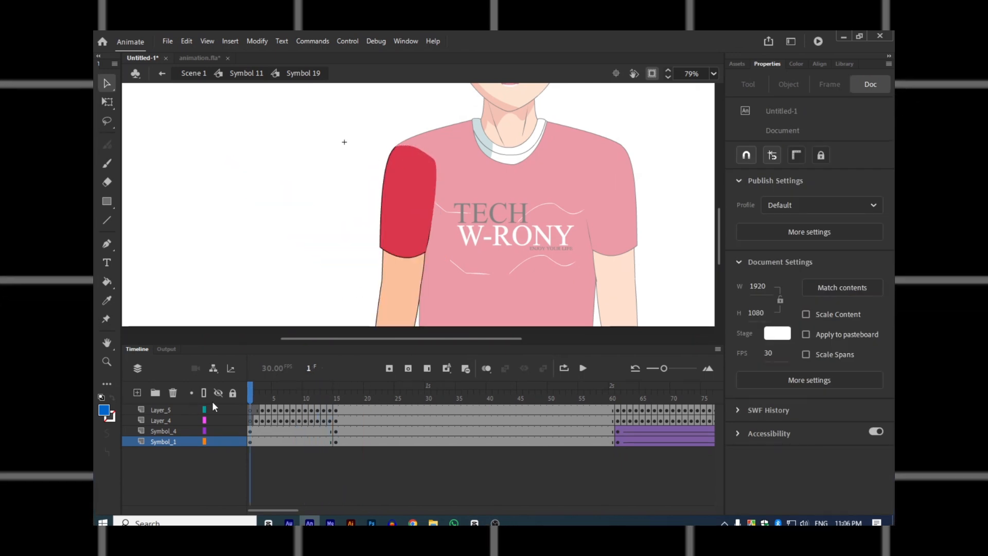
{"action": "key", "text": "Return"}
{"action": "left_click", "coordinate": [434, 395]}
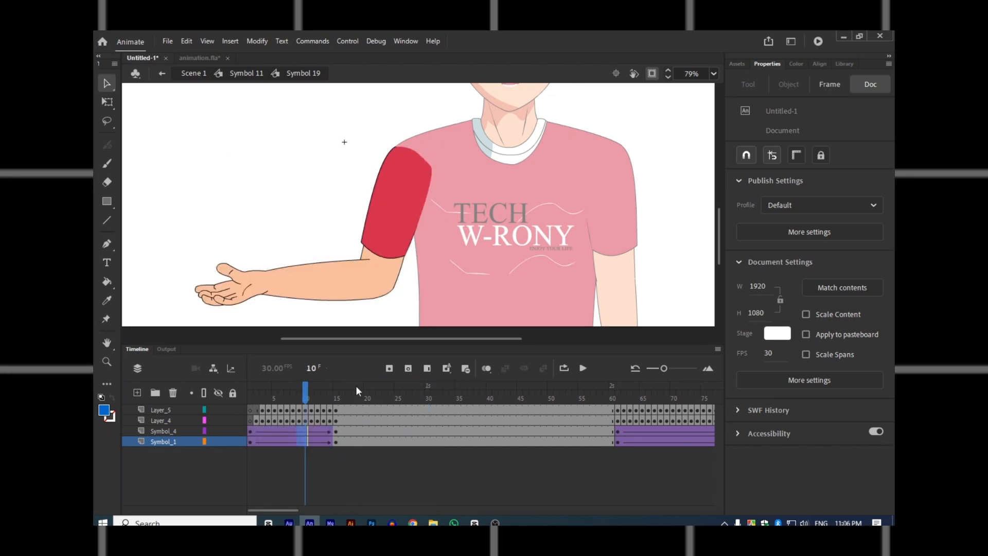
Play back the arm's movement from frame 1 with the classic tween in place, leaving the document unsaved
{"action": "left_click_drag", "start_coordinate": [305, 391], "coordinate": [221, 394]}
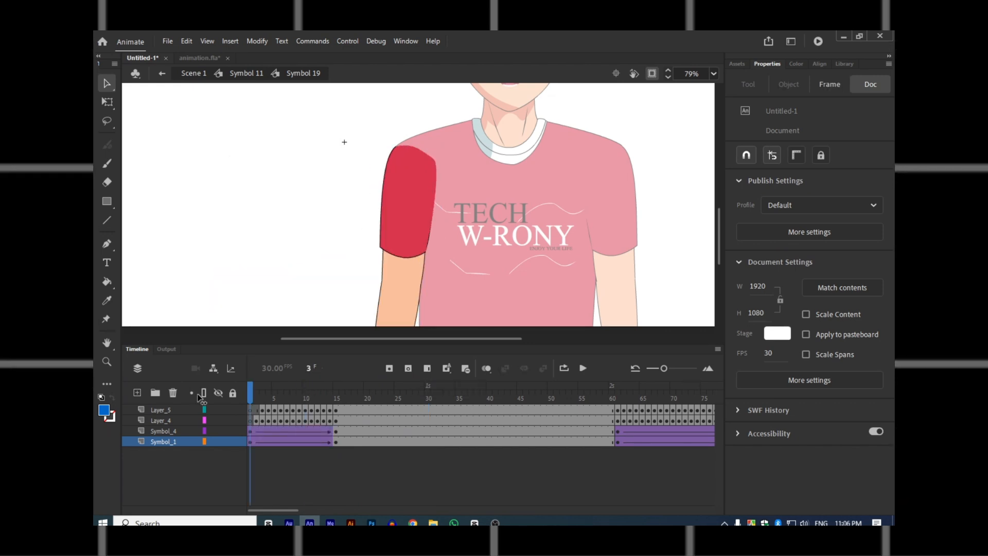
{"action": "key", "text": "Return"}
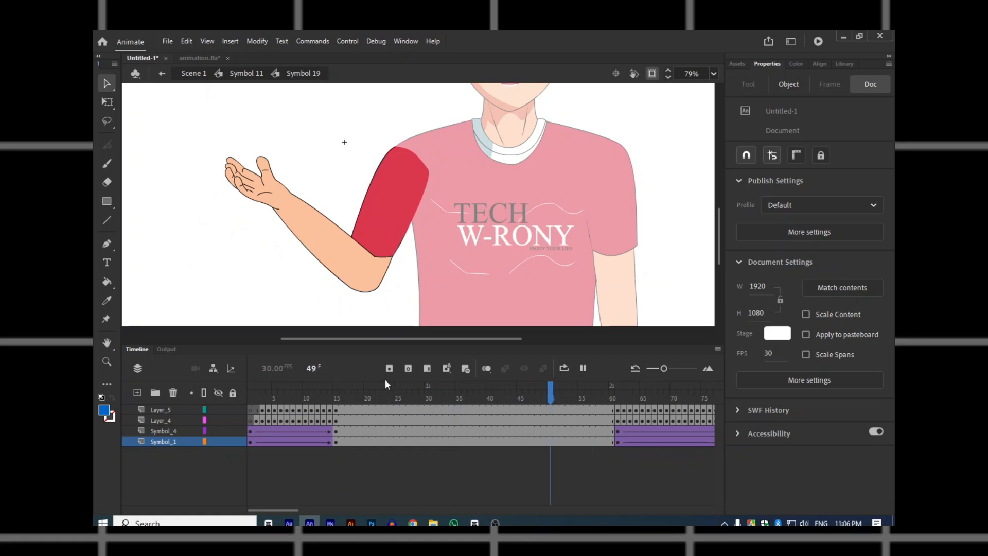
{"action": "key", "text": "ctrl+s"}
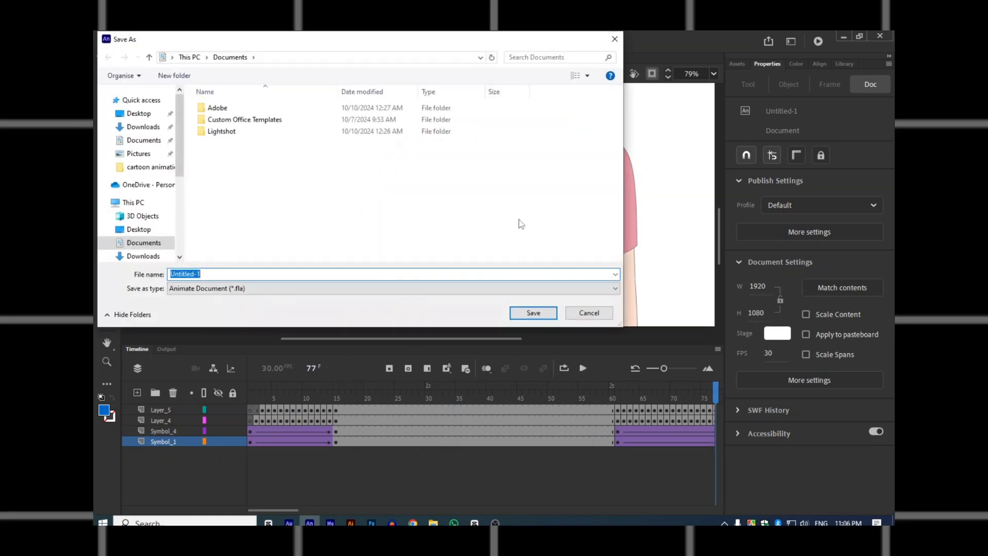
{"action": "left_click", "coordinate": [584, 318]}
Leave the arm symbol for the Symbol 11 timeline and select frame 78 on the Symbol_5 layer
{"action": "double_click", "coordinate": [316, 200]}
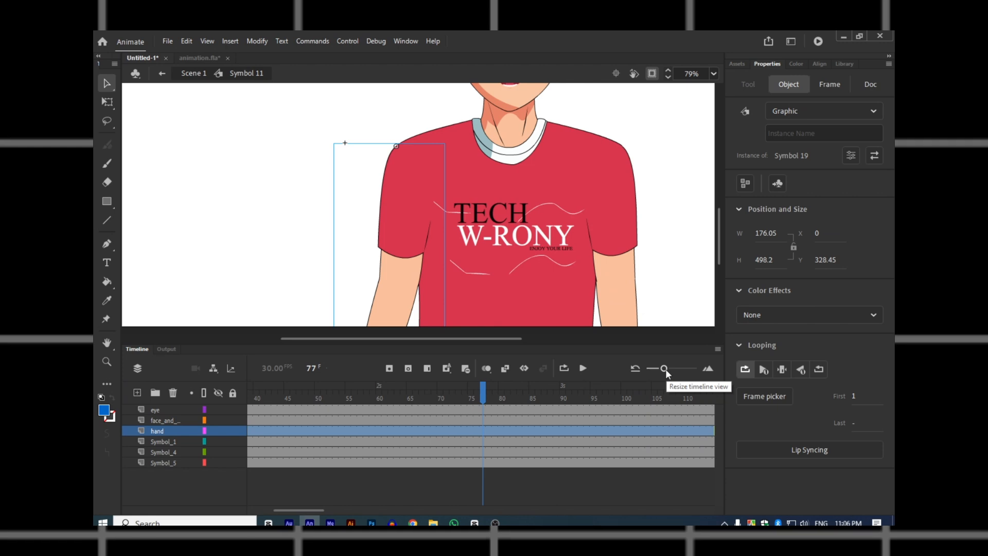
{"action": "left_click", "coordinate": [487, 414]}
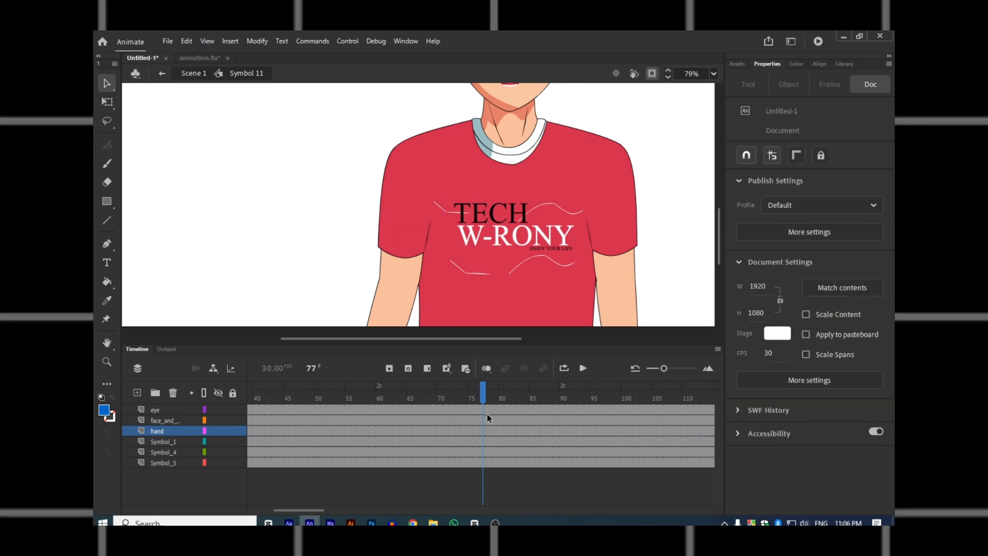
{"action": "left_click", "coordinate": [487, 465]}
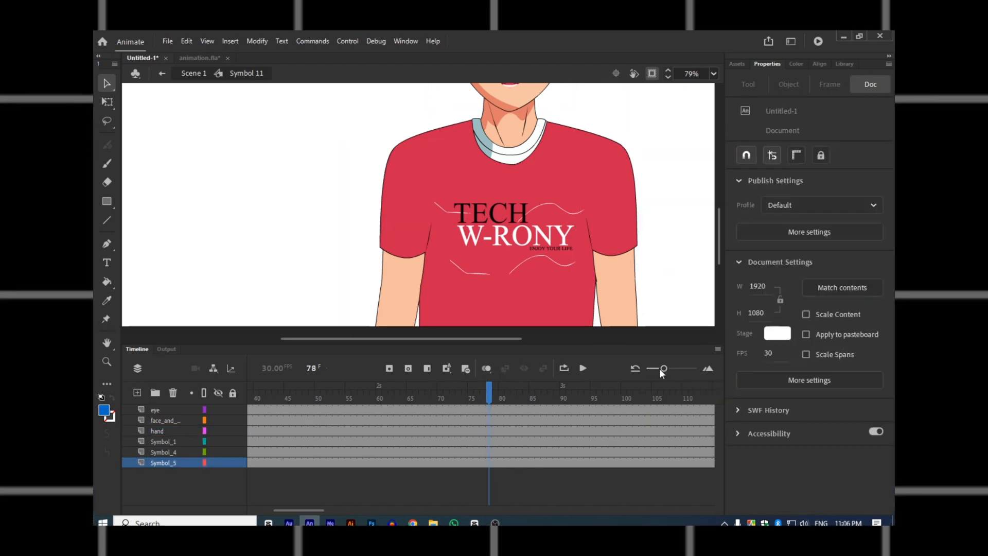
Enlarge the timeline's frame view to single-frame detail, inspect frame 43, and shrink the view back
{"action": "left_click_drag", "start_coordinate": [660, 370], "coordinate": [691, 368]}
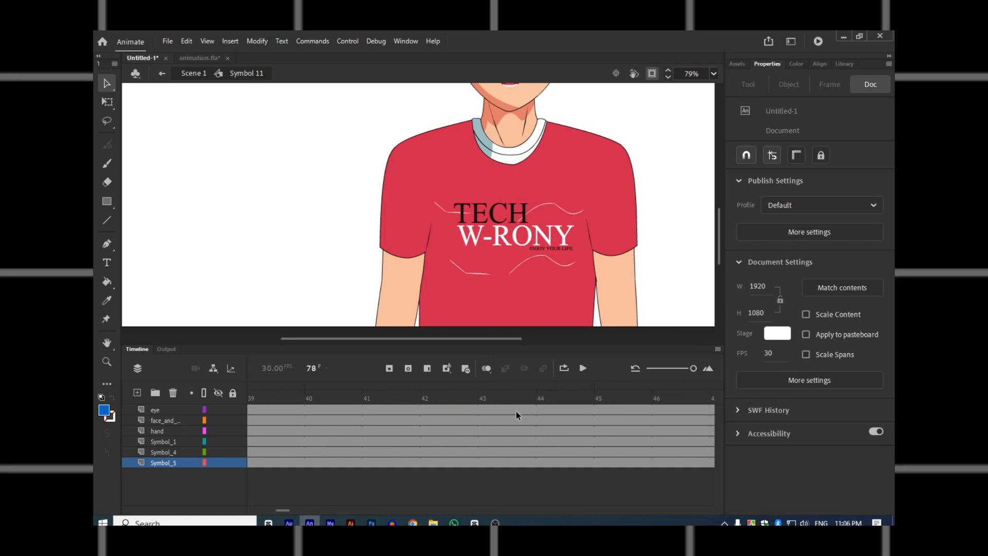
{"action": "left_click_drag", "start_coordinate": [516, 412], "coordinate": [507, 489]}
{"action": "left_click", "coordinate": [563, 489]}
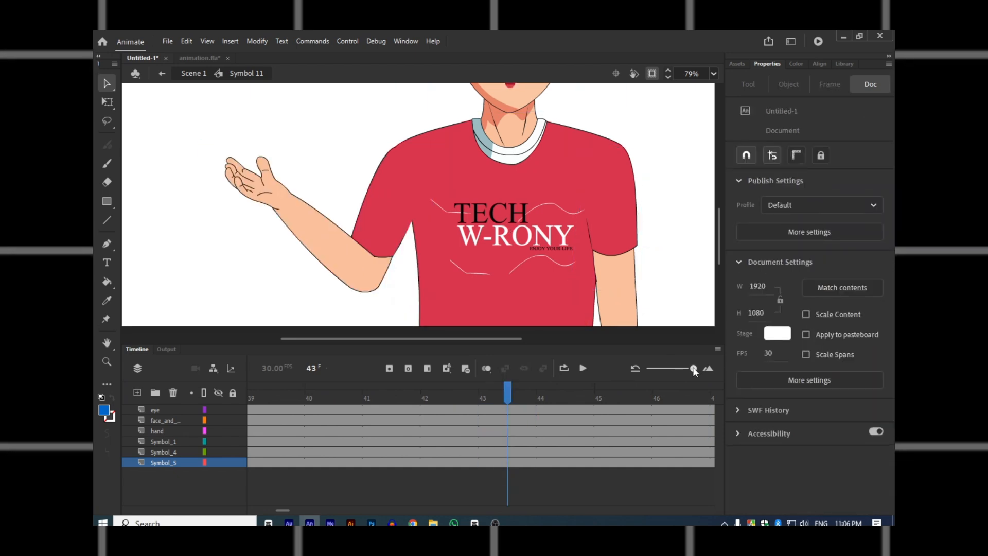
{"action": "left_click_drag", "start_coordinate": [693, 369], "coordinate": [664, 369]}
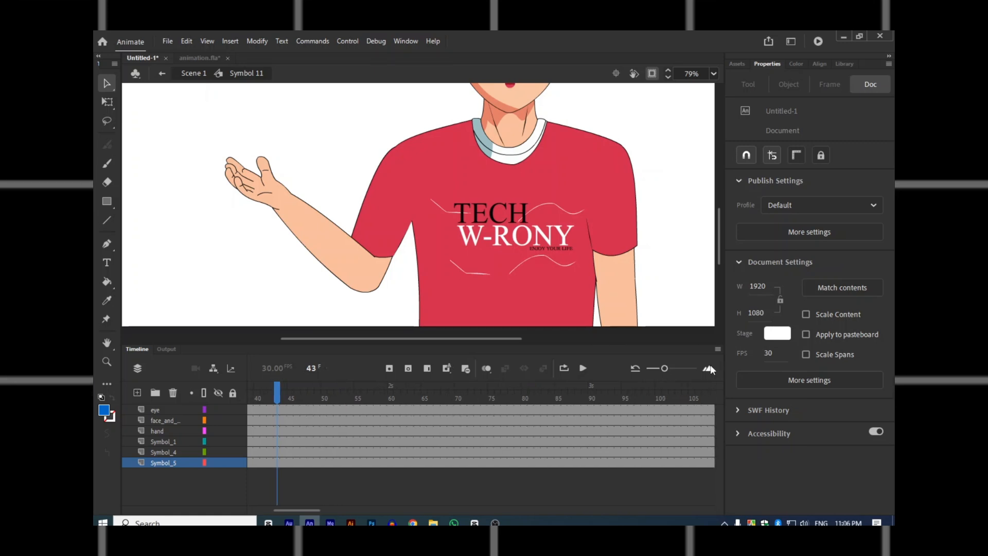
Resize the timeline view to show the end of the layers' frames, and enlarge it slightly again
{"action": "left_click", "coordinate": [710, 367]}
{"action": "left_click", "coordinate": [709, 367]}
{"action": "left_click", "coordinate": [658, 368]}
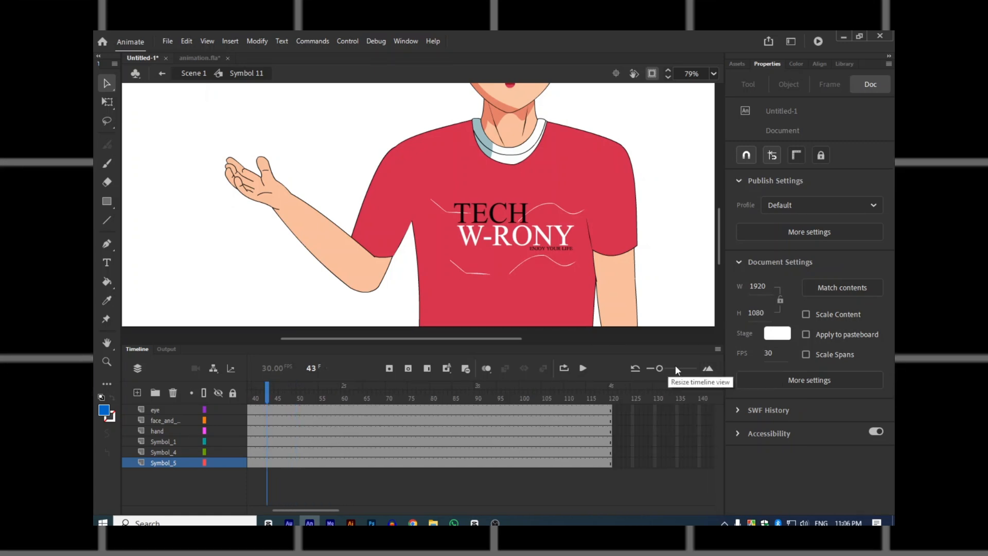
{"action": "left_click_drag", "start_coordinate": [659, 369], "coordinate": [668, 368]}
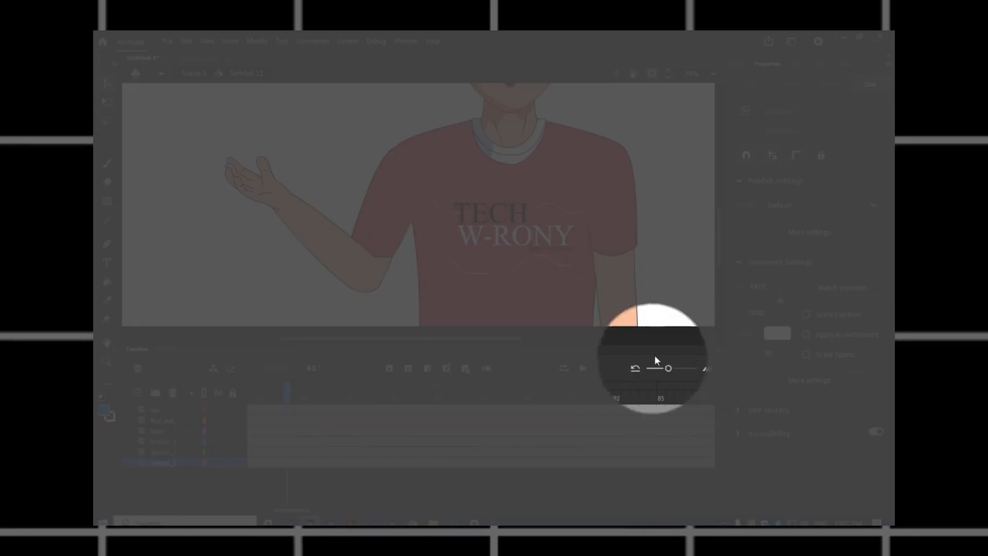